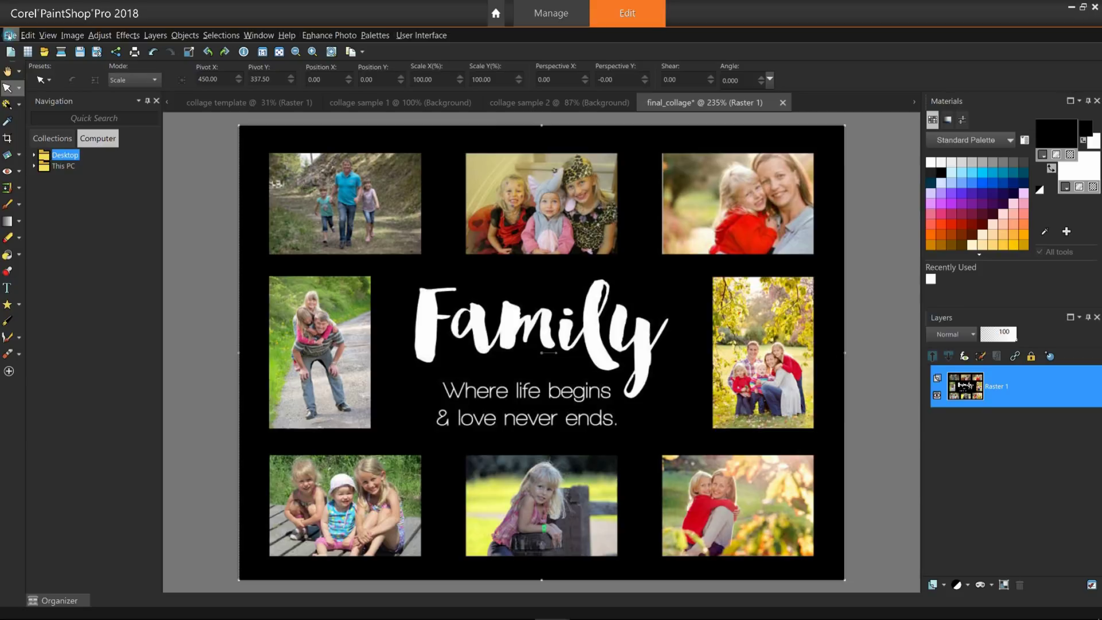
# - Start a new image from a template and browse the Collage template category
pyautogui.click(10, 36)
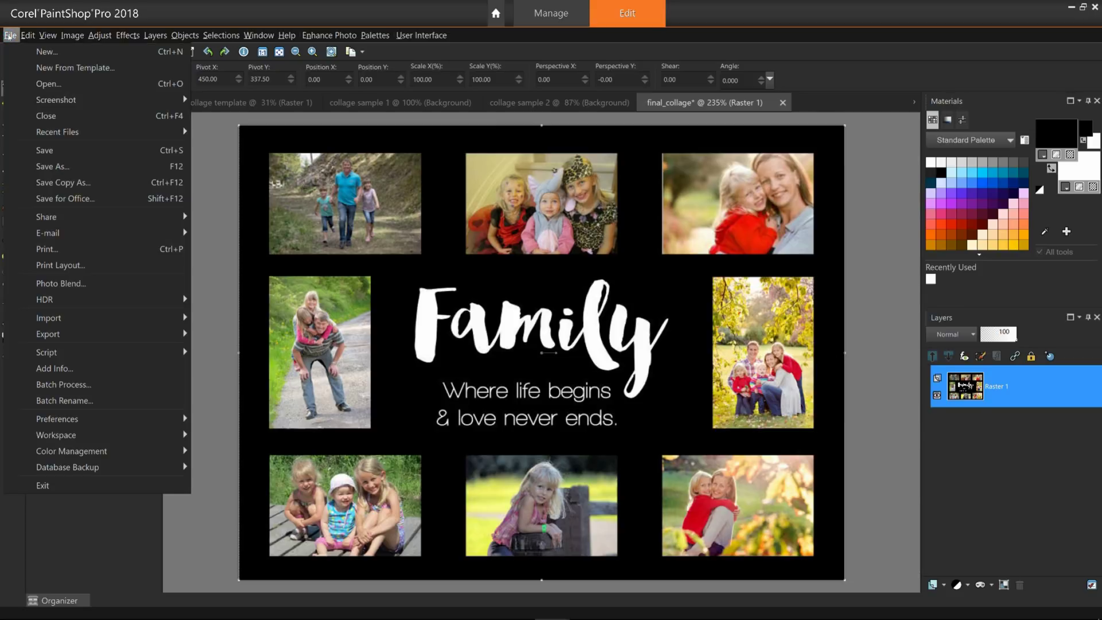
pyautogui.click(27, 66)
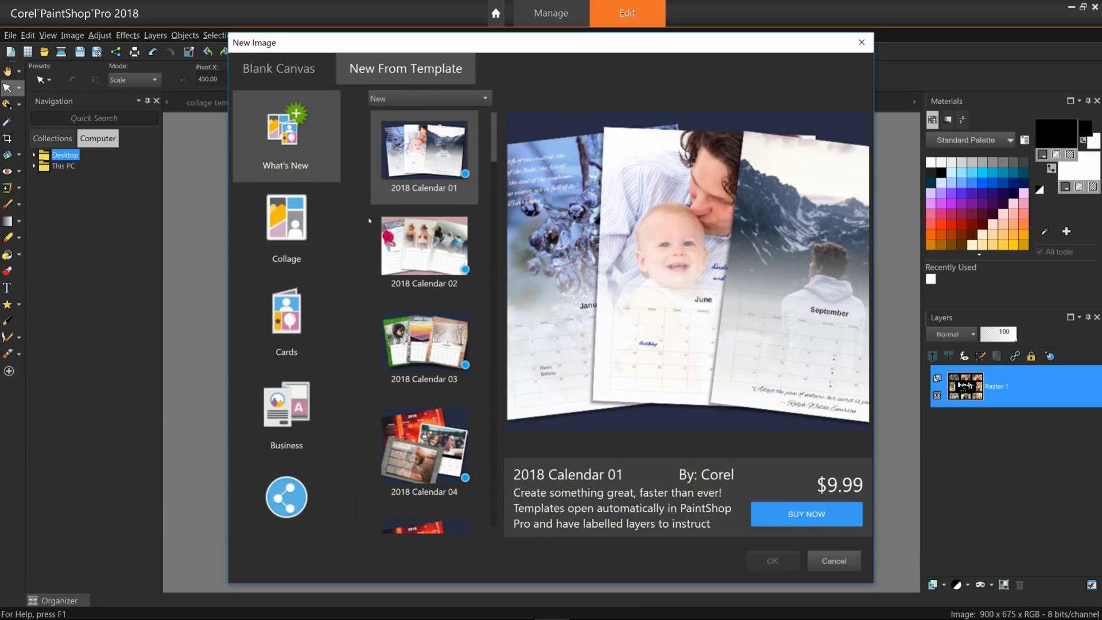
pyautogui.click(286, 228)
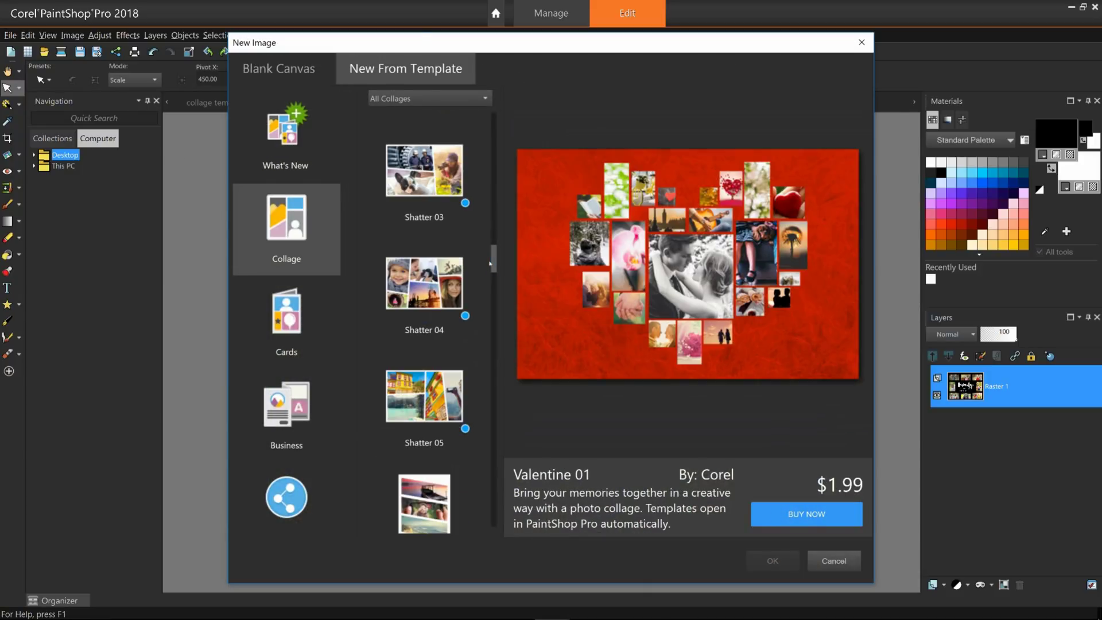
pyautogui.moveTo(494, 262); pyautogui.dragTo(493, 384)
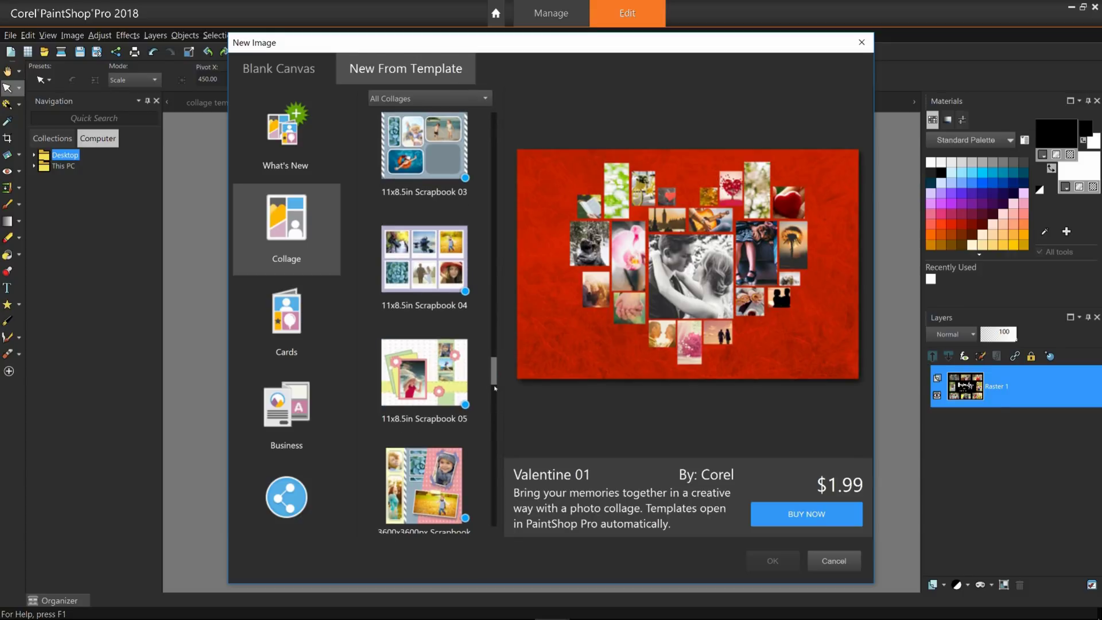
pyautogui.moveTo(495, 388); pyautogui.dragTo(495, 442)
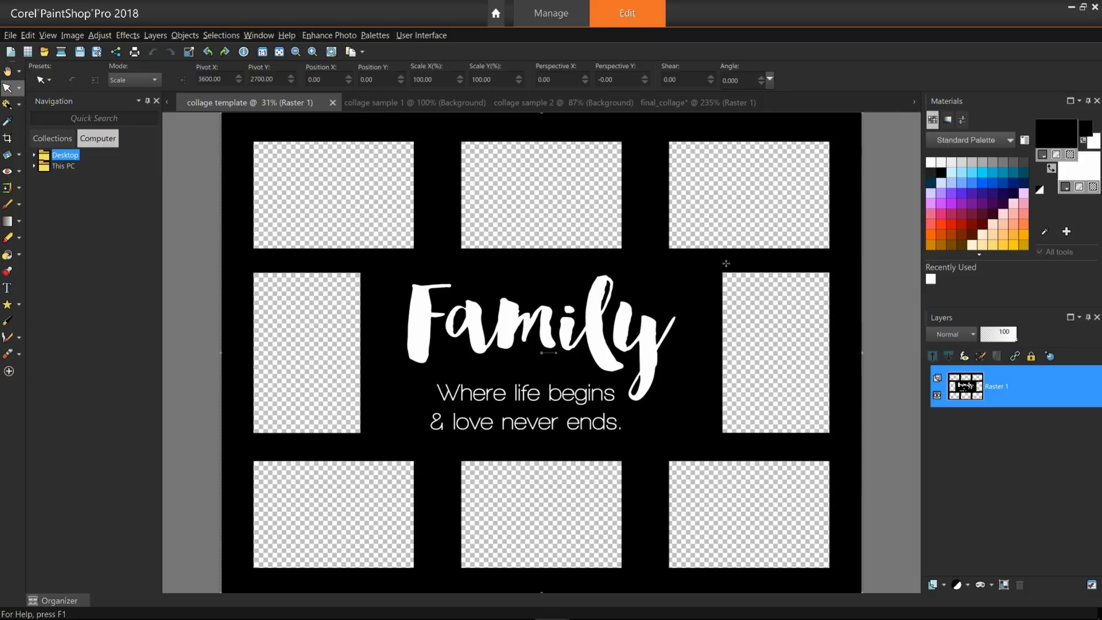
pyautogui.hotkey('alt', 'f')
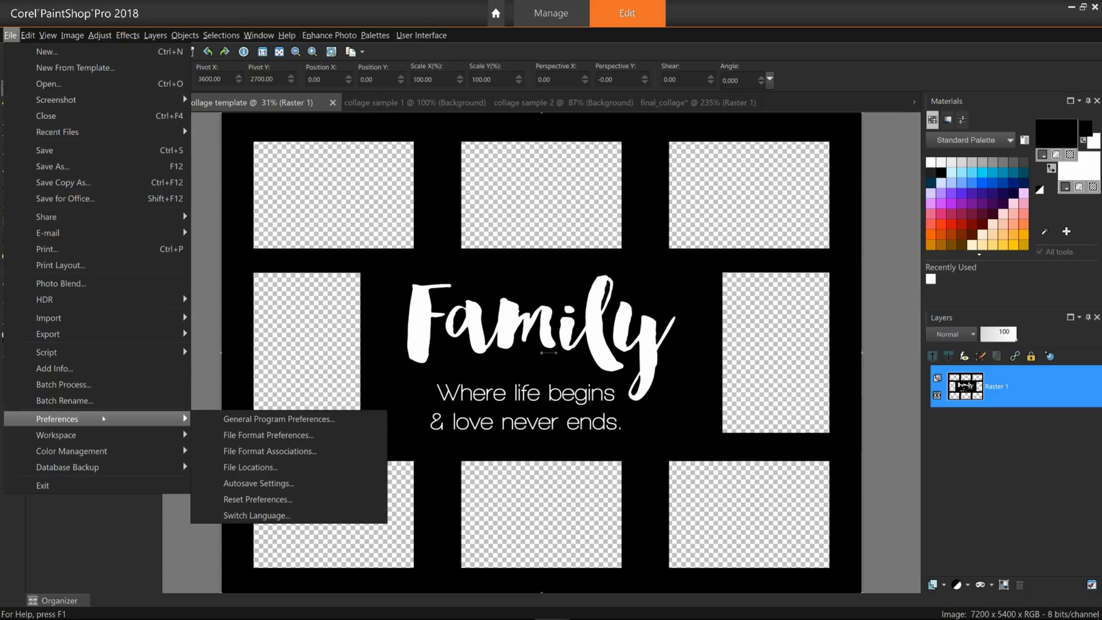
pyautogui.click(213, 419)
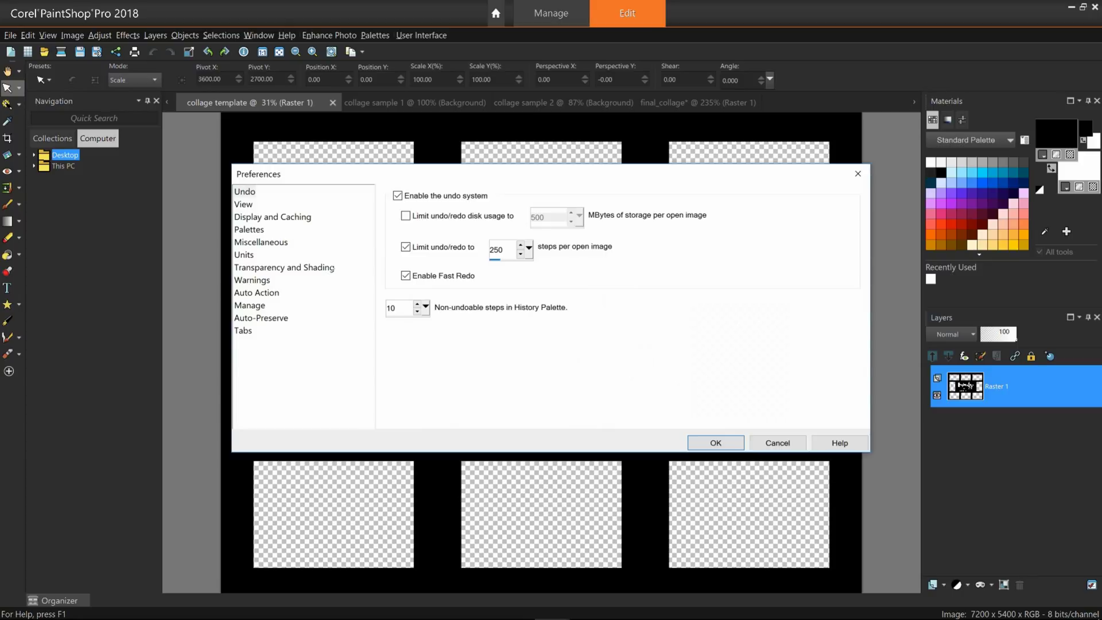
pyautogui.click(332, 268)
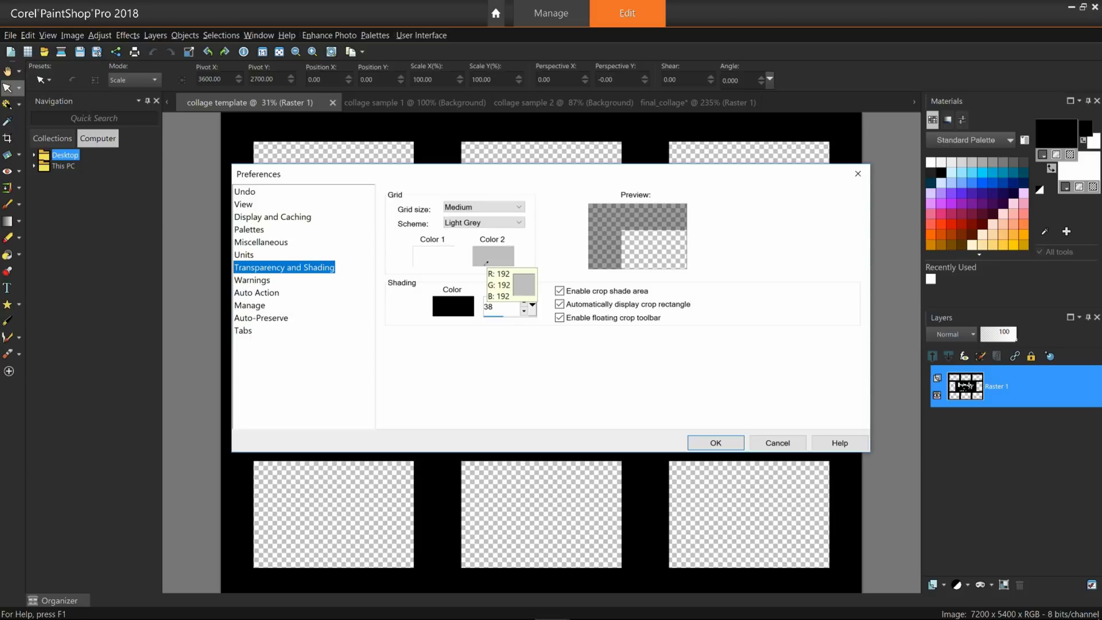
pyautogui.click(484, 261)
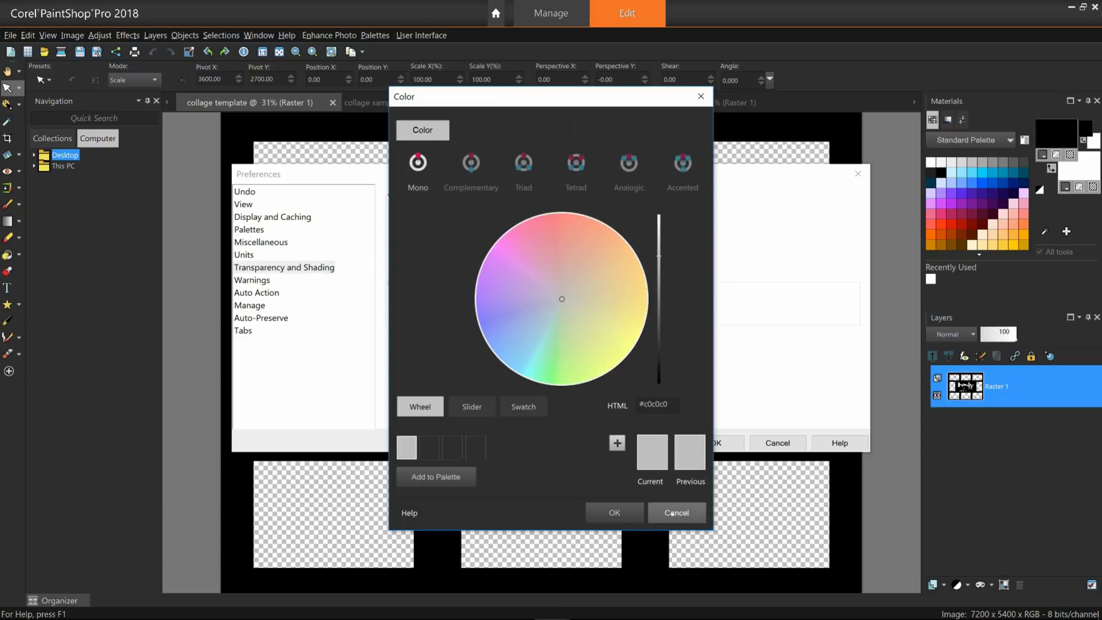
pyautogui.click(676, 514)
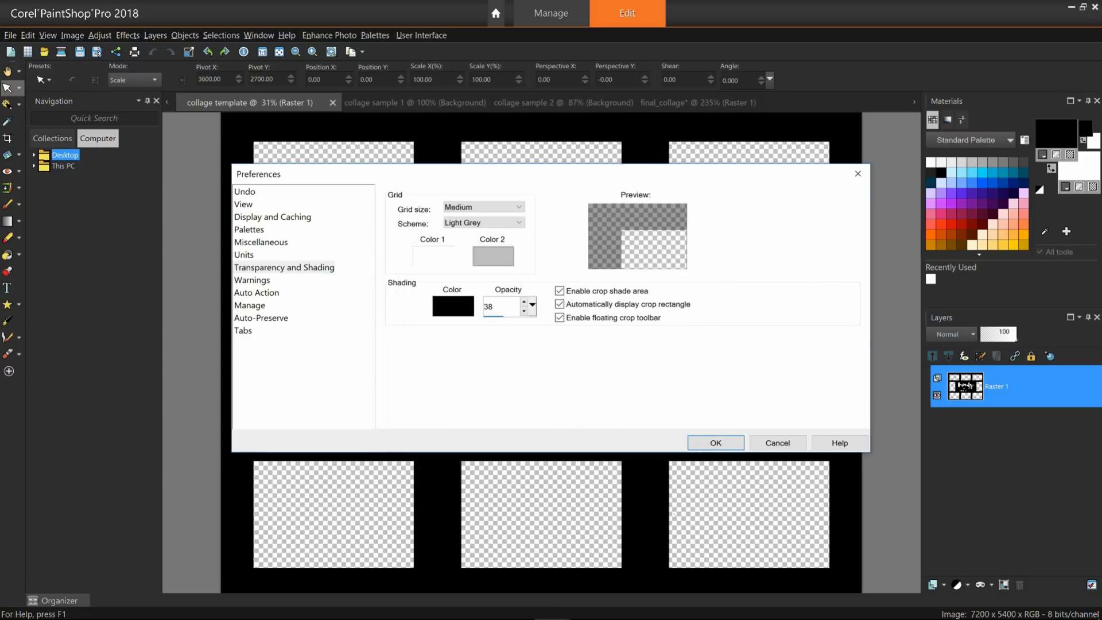
pyautogui.click(780, 443)
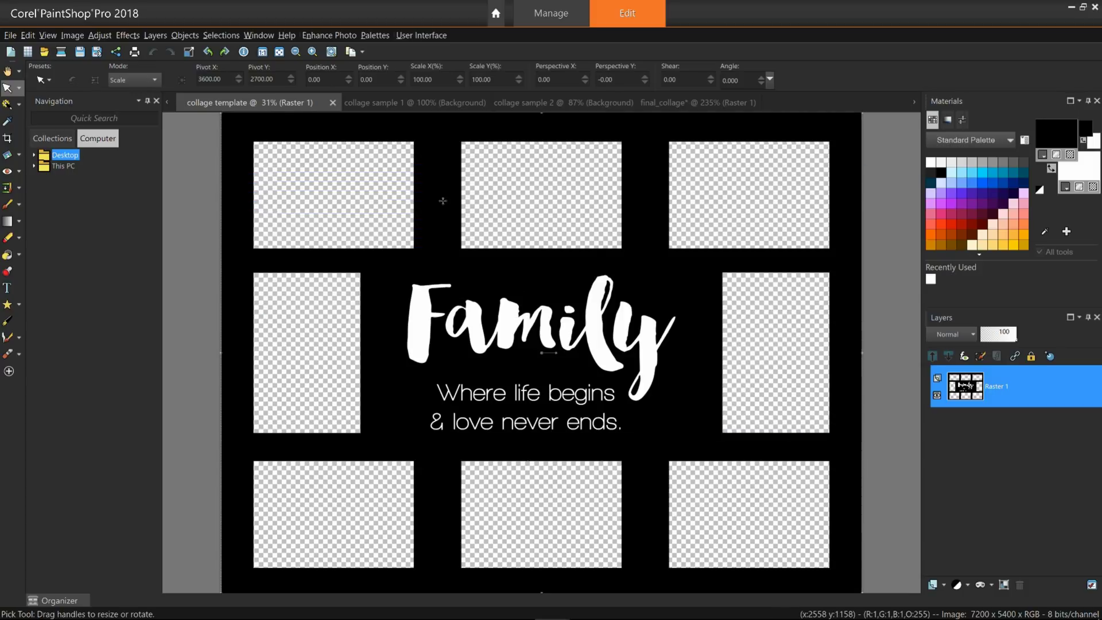
# - Copy the walking-family photo from collage sample 1
pyautogui.click(403, 103)
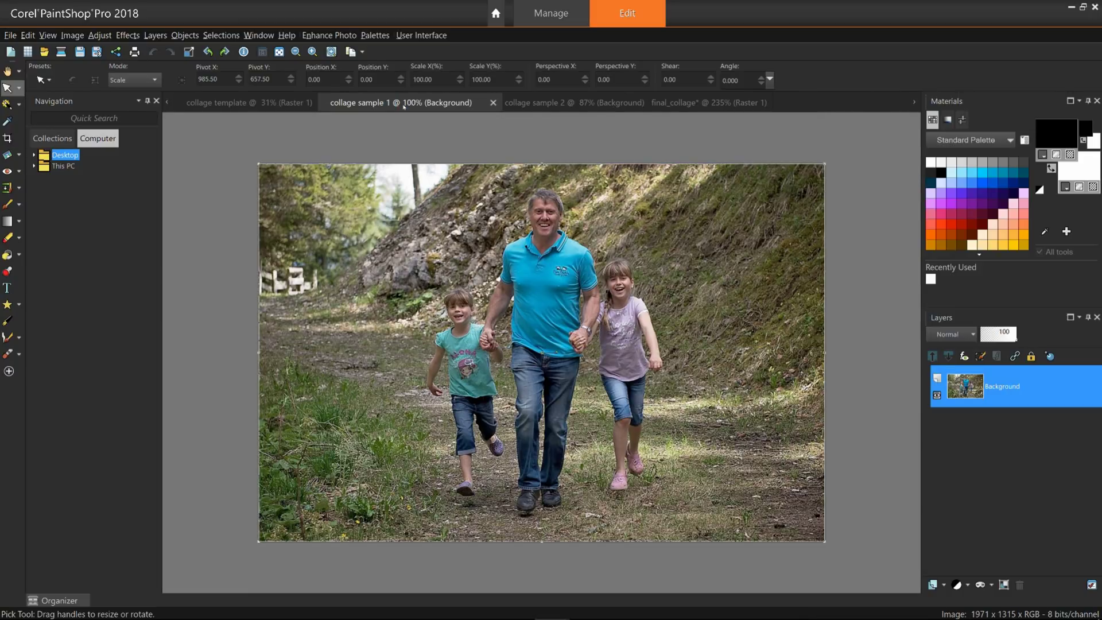
pyautogui.click(8, 71)
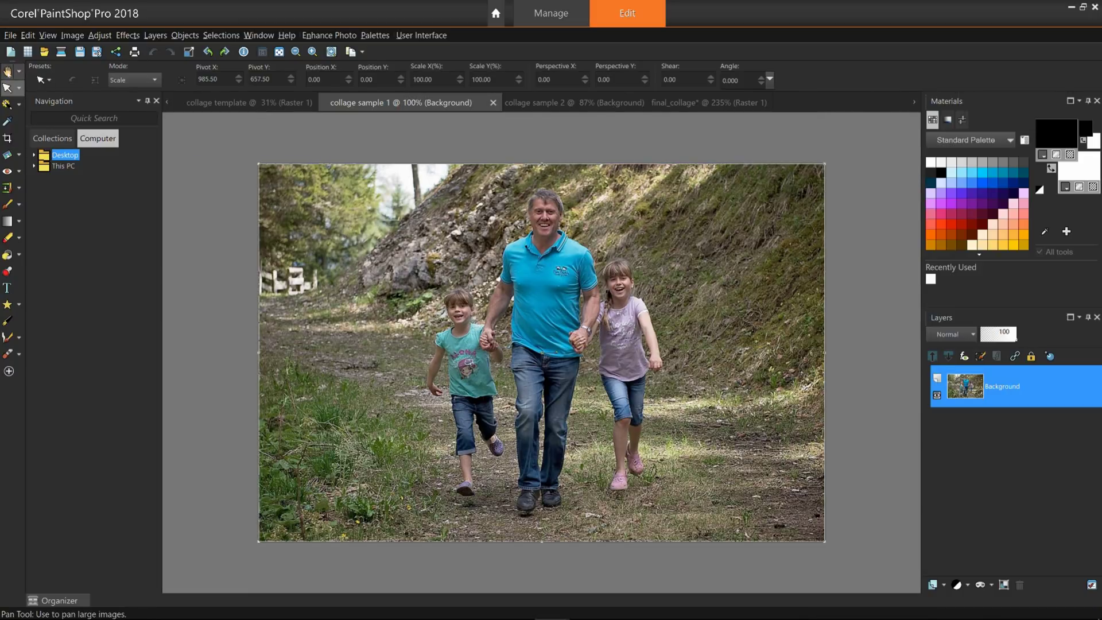
pyautogui.click(8, 71)
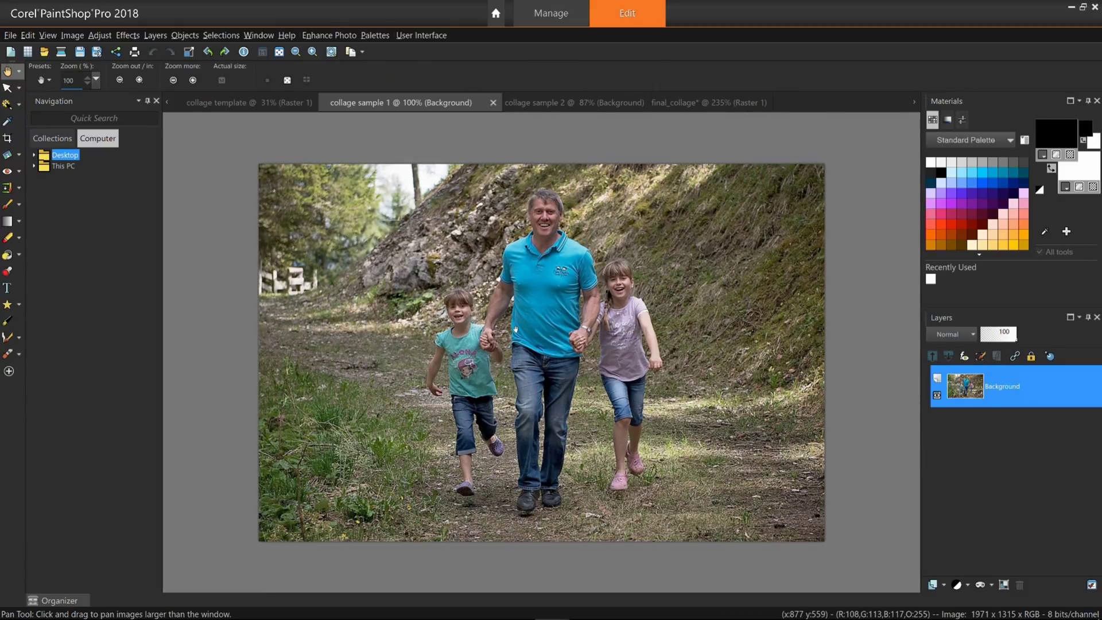
pyautogui.rightClick(511, 325)
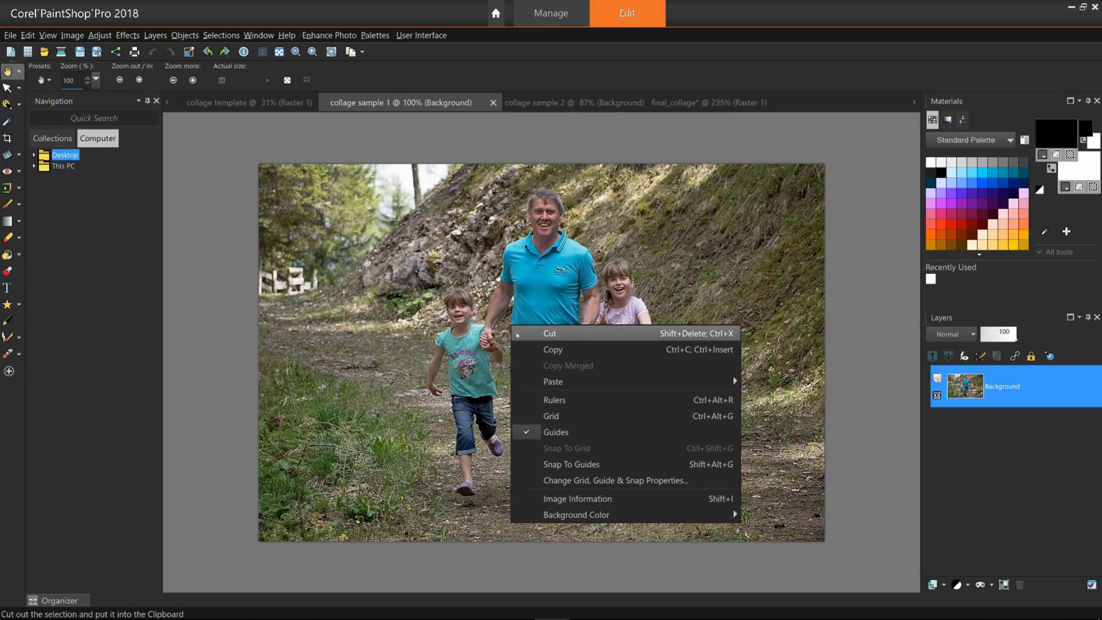
pyautogui.click(524, 350)
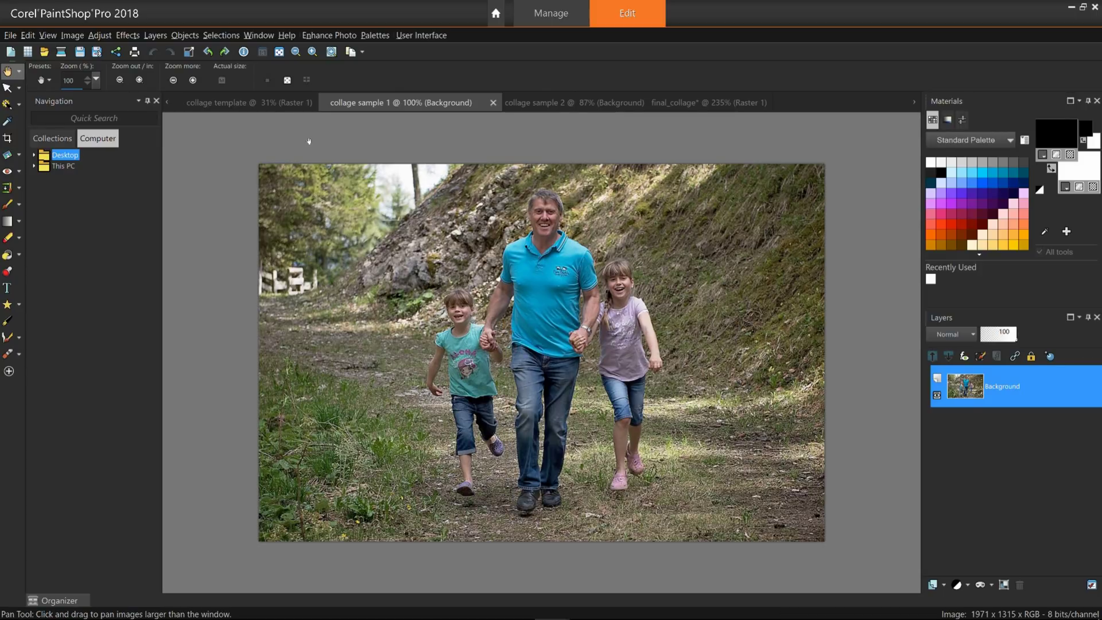
# - Paste the photo as a new layer in the top-left frame, below the frame layer
pyautogui.click(272, 103)
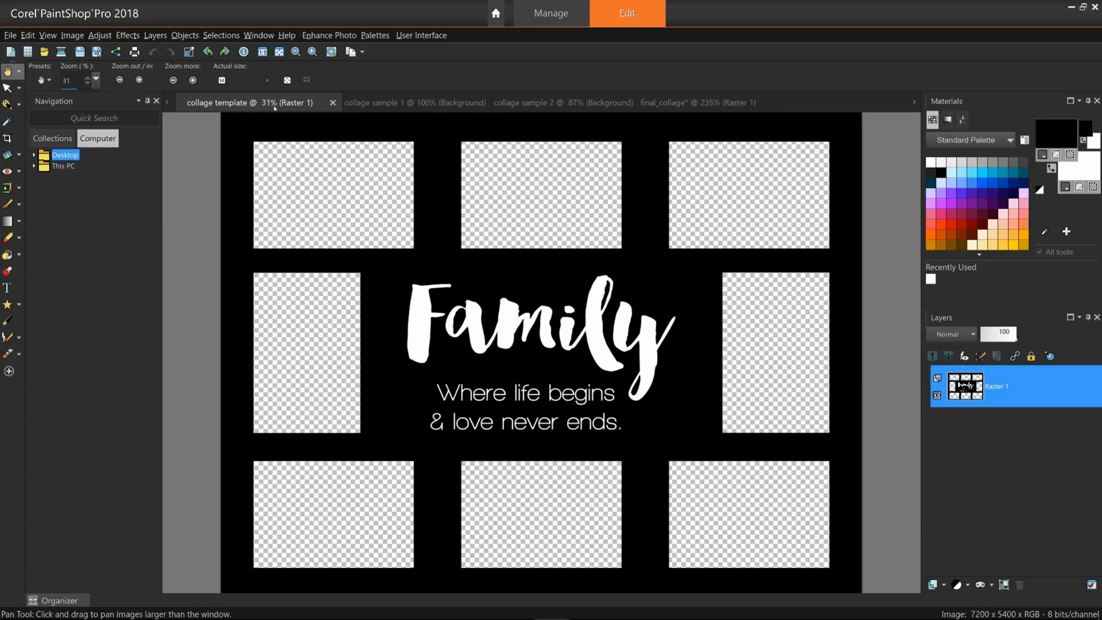
pyautogui.rightClick(485, 301)
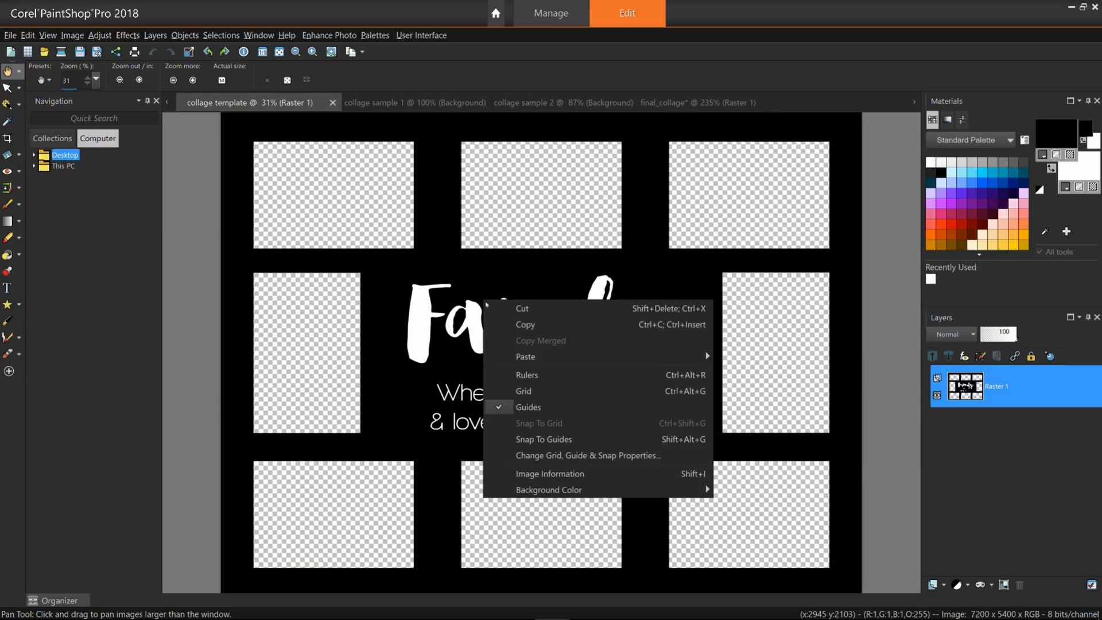
pyautogui.moveTo(551, 356)
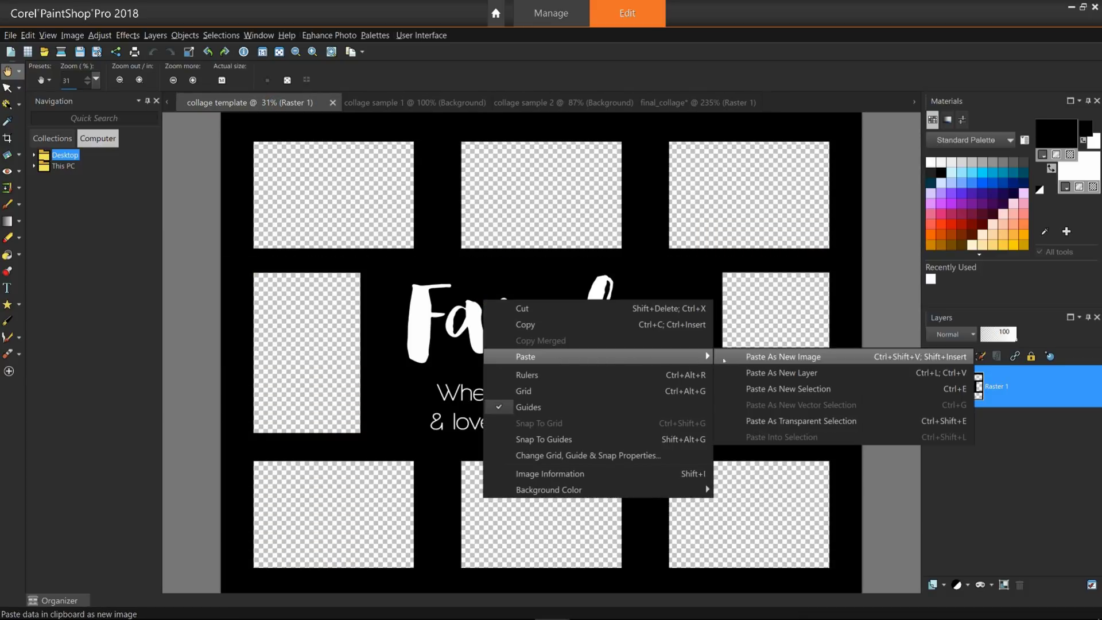
pyautogui.click(741, 375)
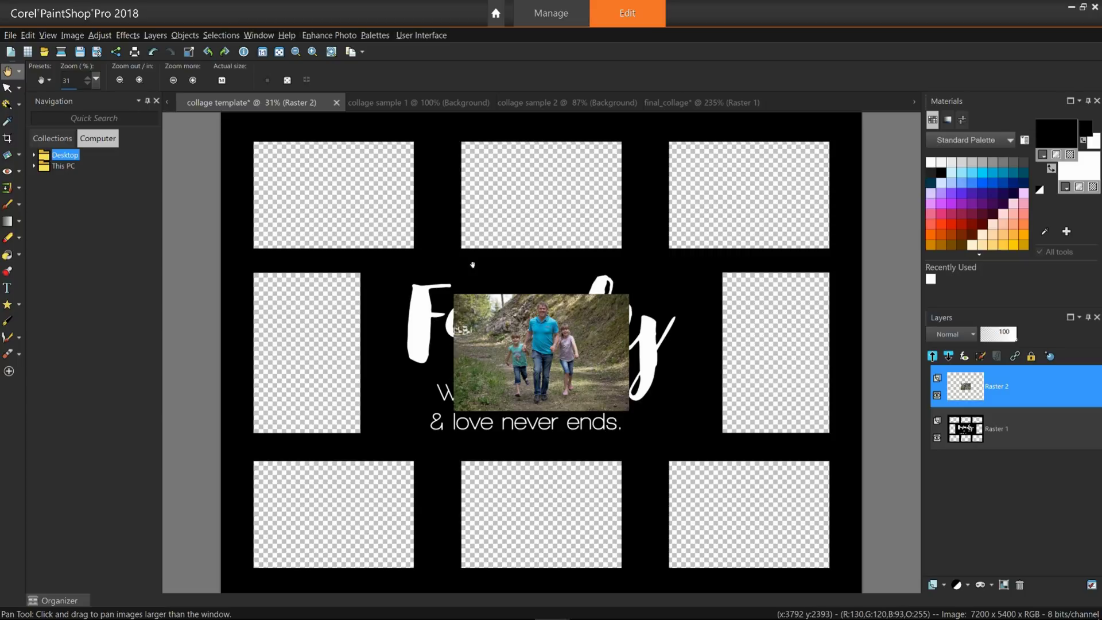
pyautogui.click(7, 89)
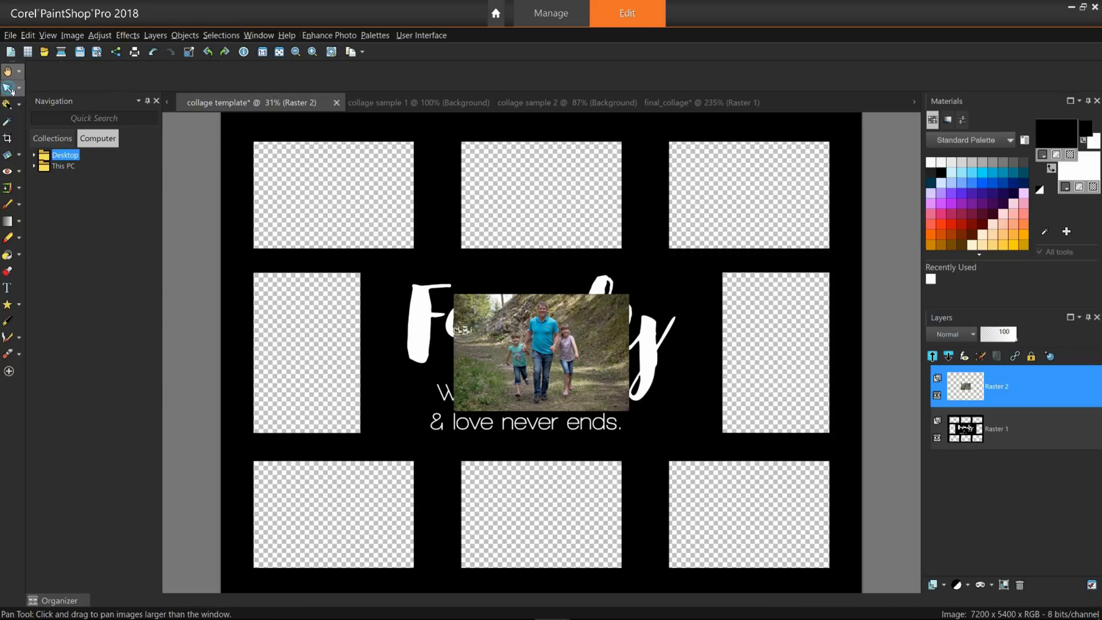
pyautogui.moveTo(583, 373); pyautogui.dragTo(379, 216)
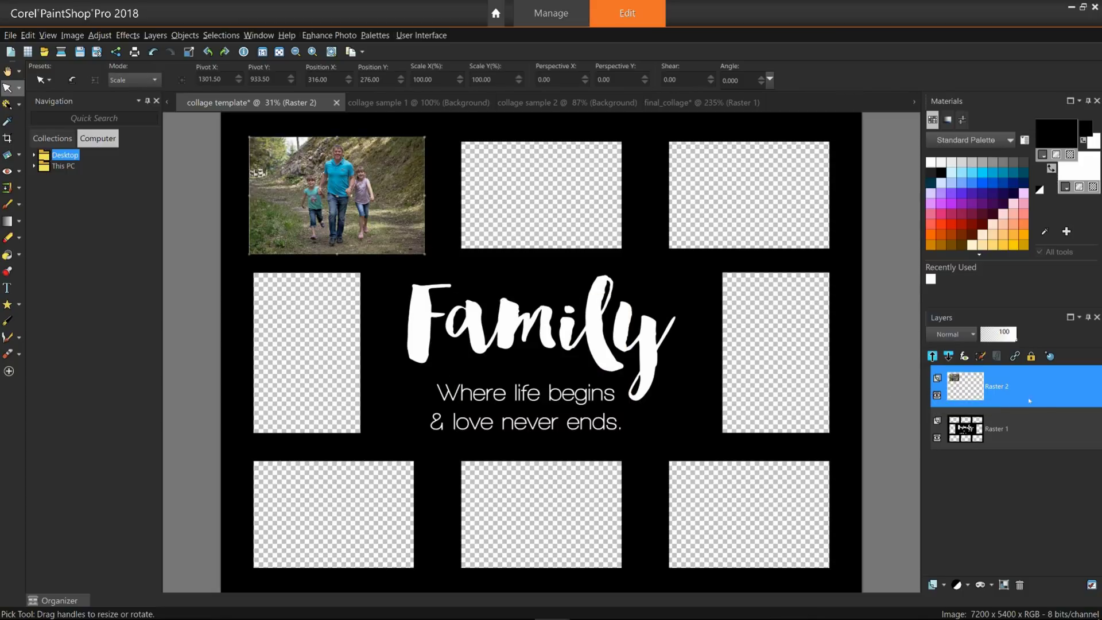
pyautogui.click(1024, 440)
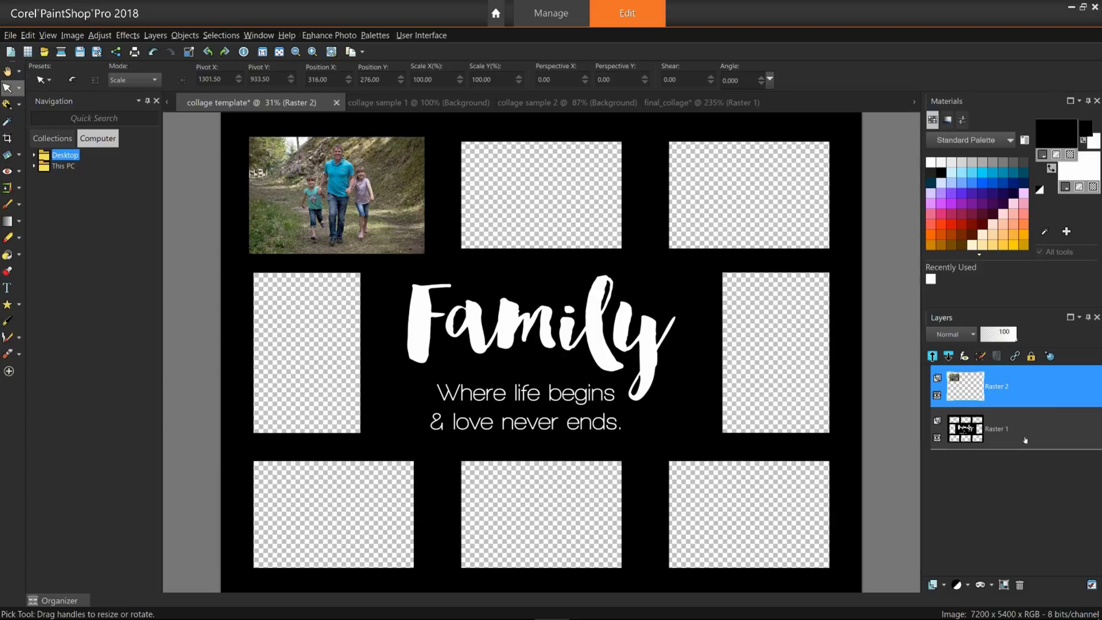
pyautogui.moveTo(1022, 447); pyautogui.dragTo(1007, 463)
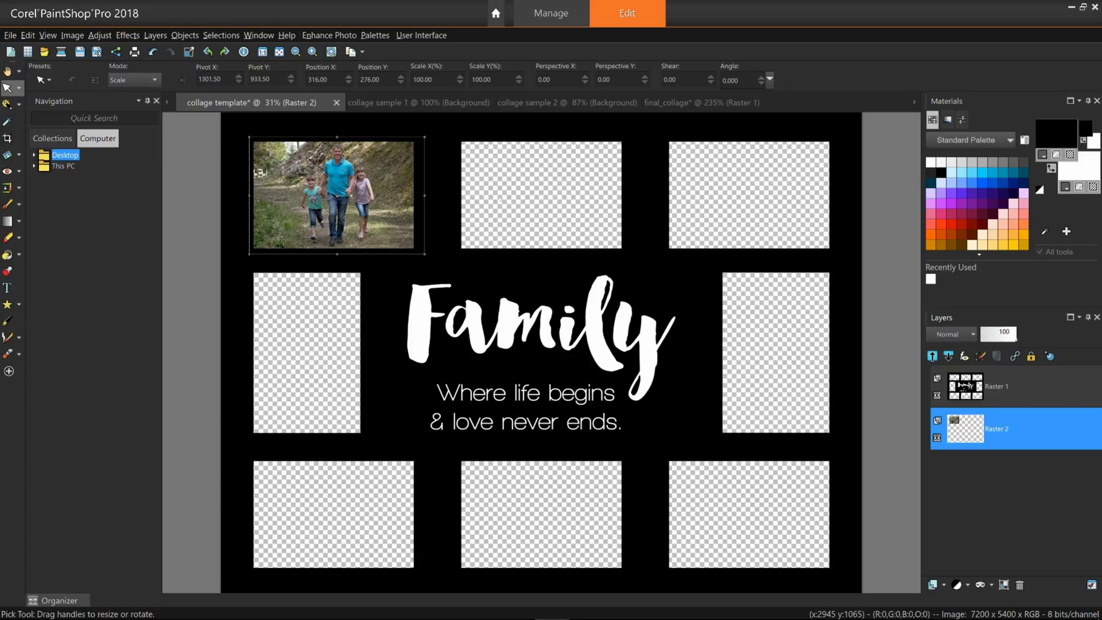
# - Copy the piggyback photo from collage sample 2
pyautogui.click(564, 102)
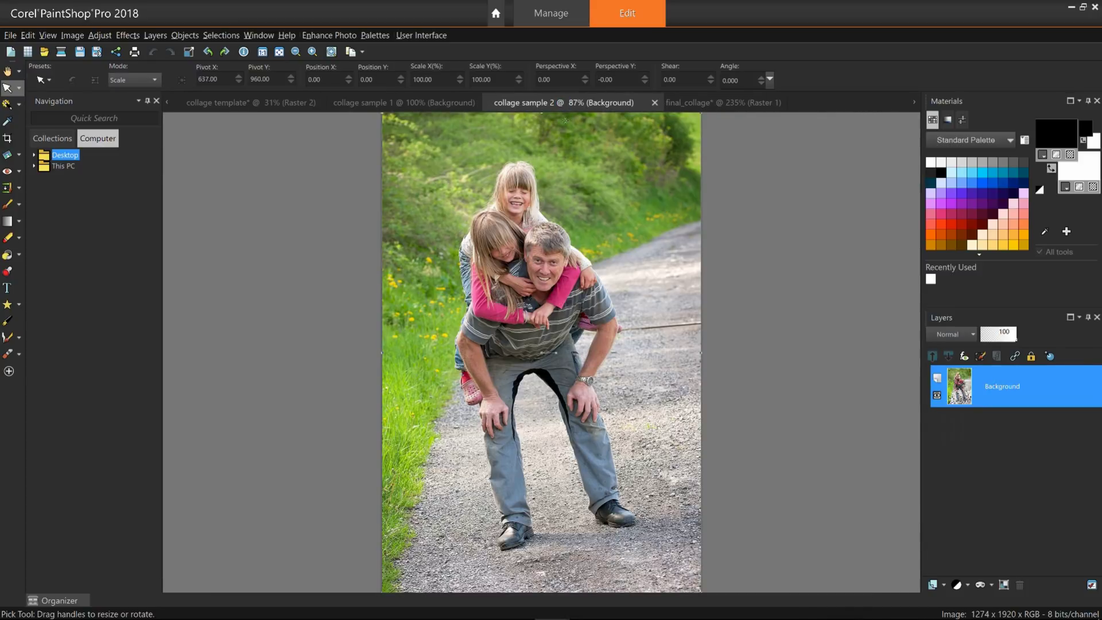
pyautogui.click(9, 72)
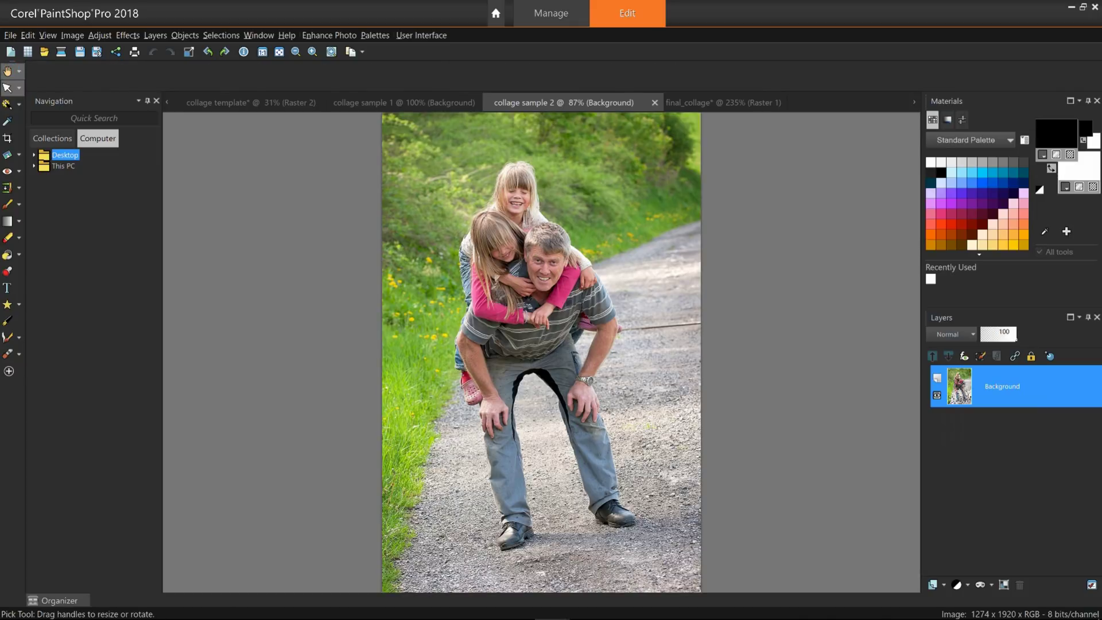
pyautogui.rightClick(461, 236)
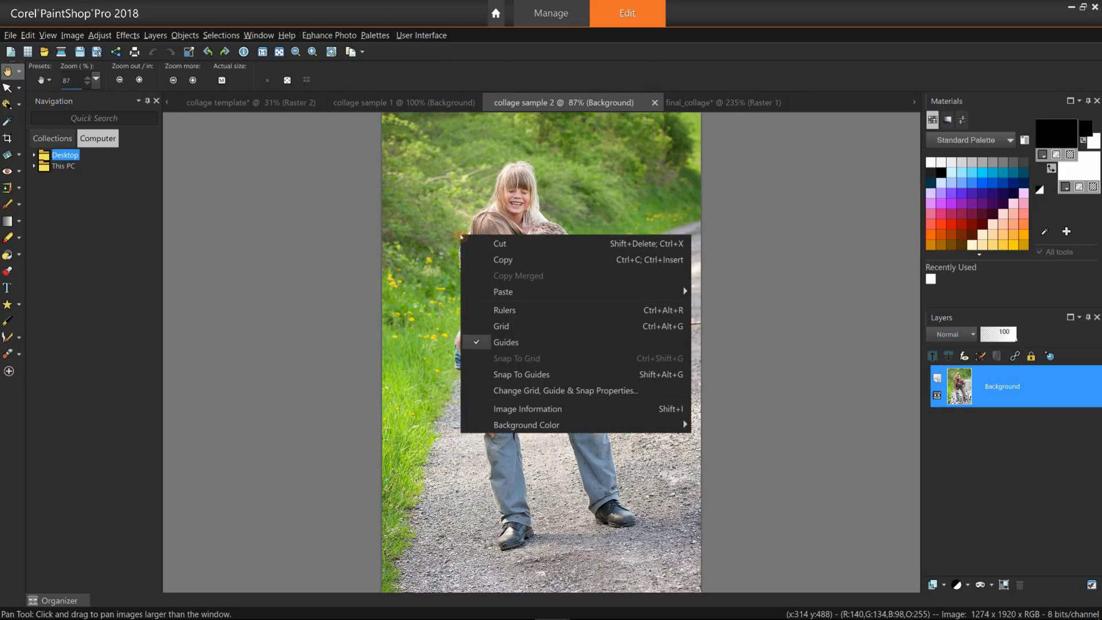
pyautogui.click(482, 259)
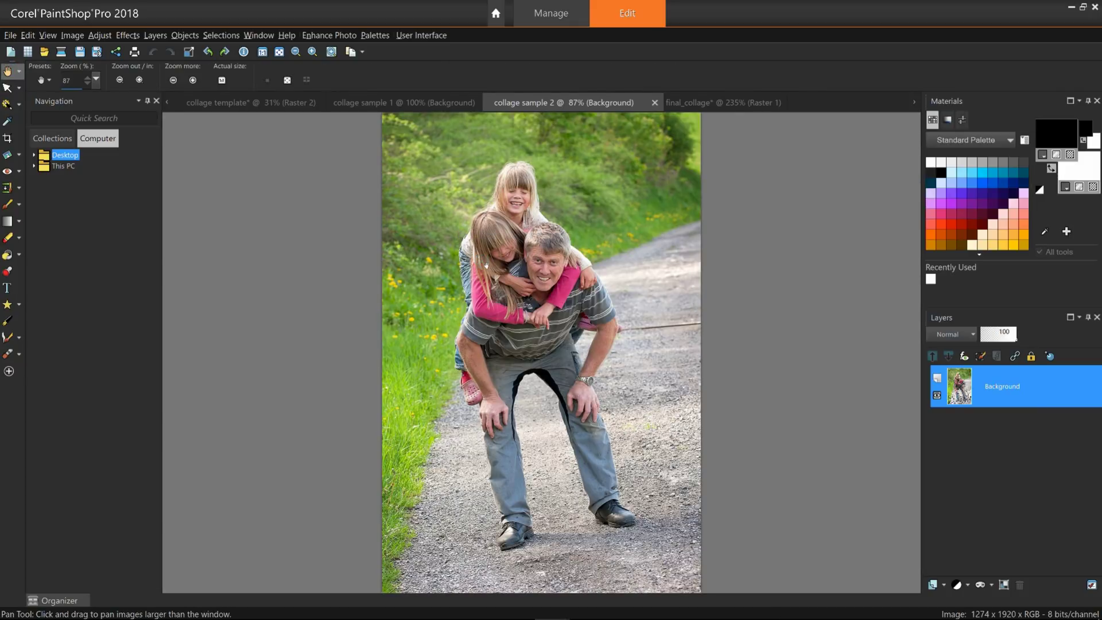
# - Paste the piggyback photo into the right-middle frame, layered beneath Raster 1
pyautogui.click(271, 102)
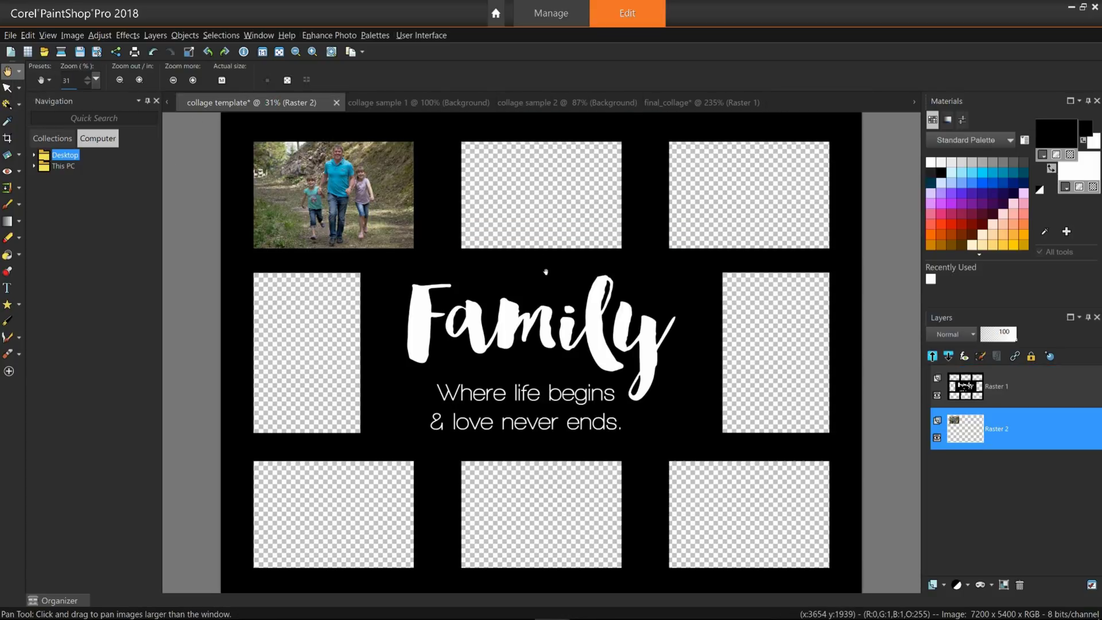
pyautogui.rightClick(531, 238)
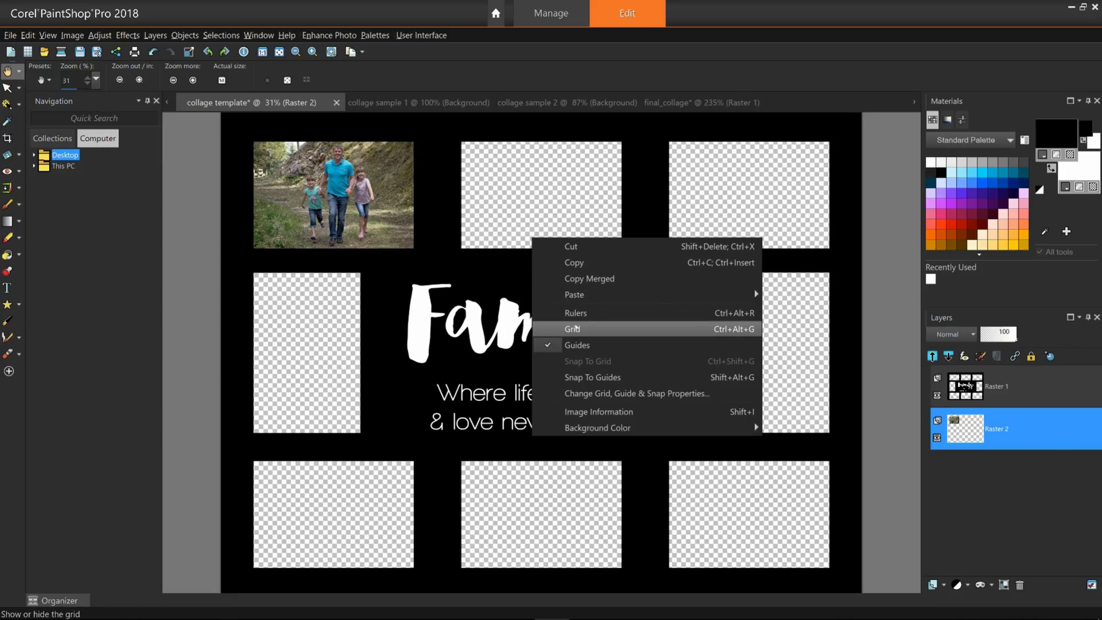
pyautogui.moveTo(574, 294)
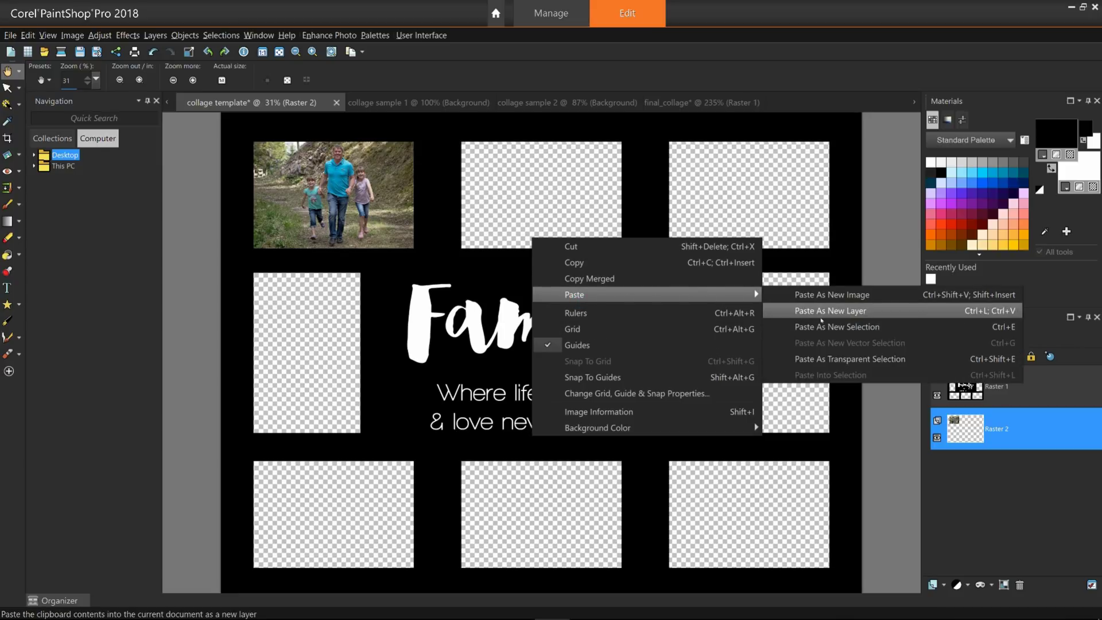
pyautogui.click(818, 318)
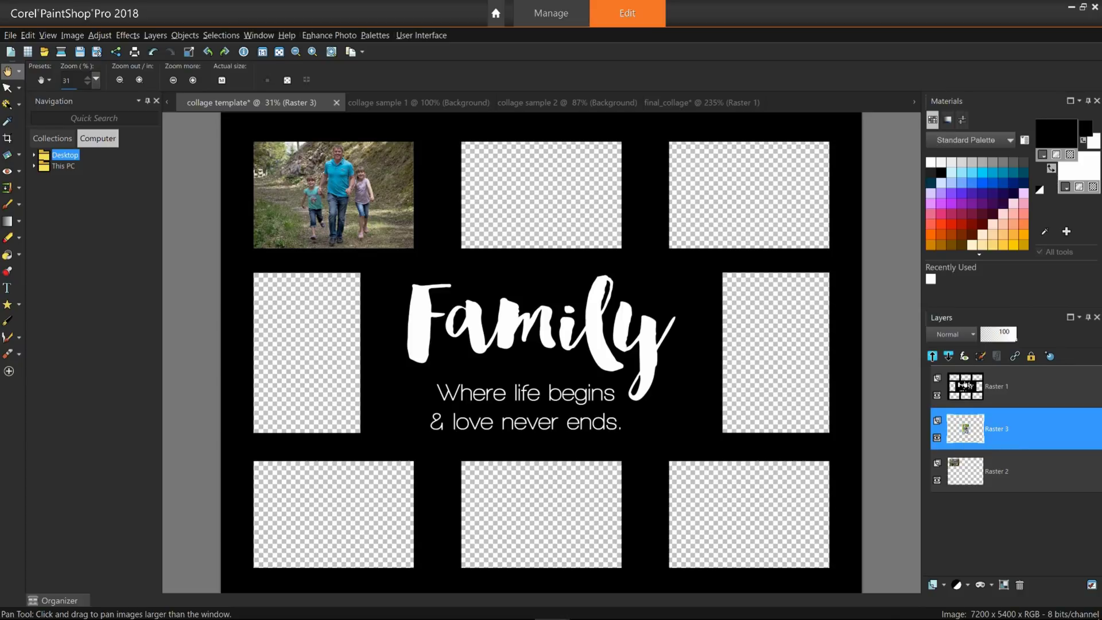
pyautogui.moveTo(964, 429); pyautogui.dragTo(966, 386)
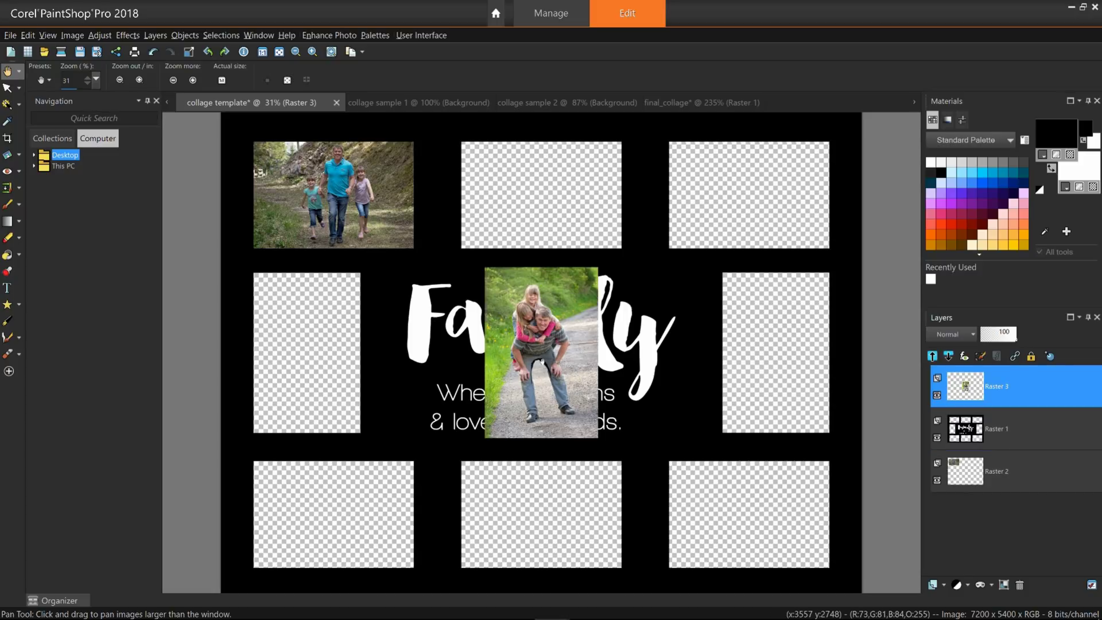
pyautogui.click(8, 86)
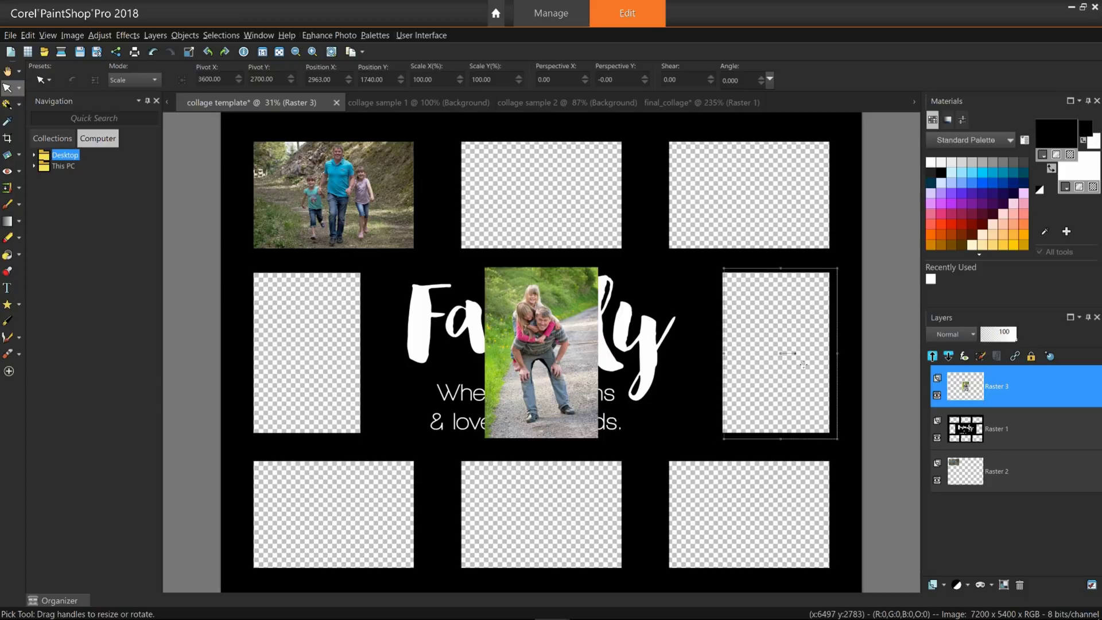
pyautogui.moveTo(783, 353); pyautogui.dragTo(780, 353)
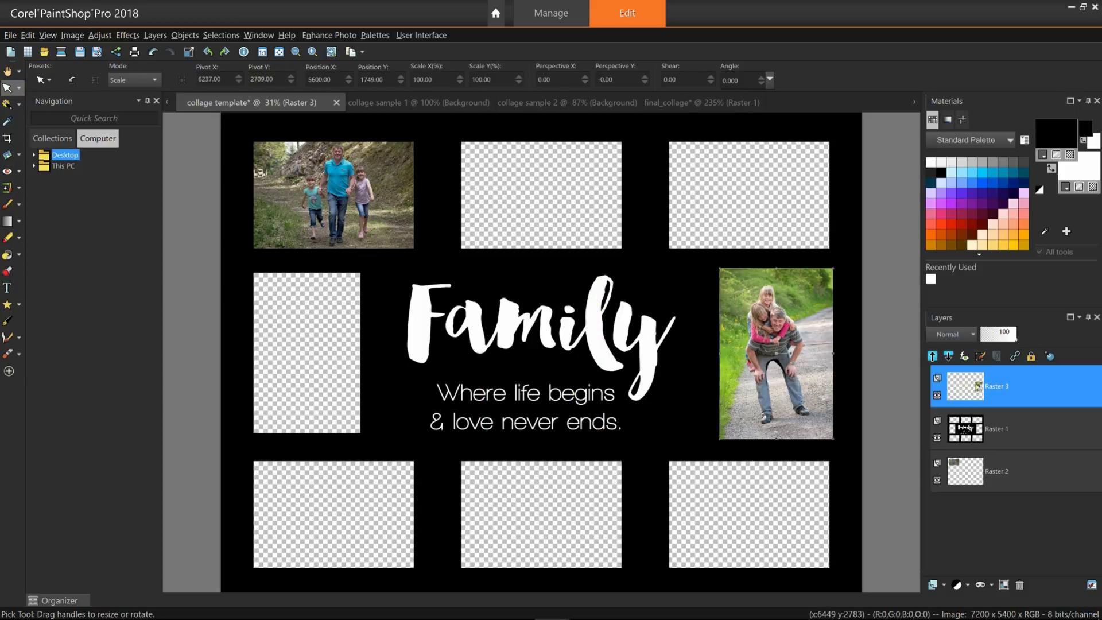
pyautogui.moveTo(965, 387); pyautogui.dragTo(985, 443)
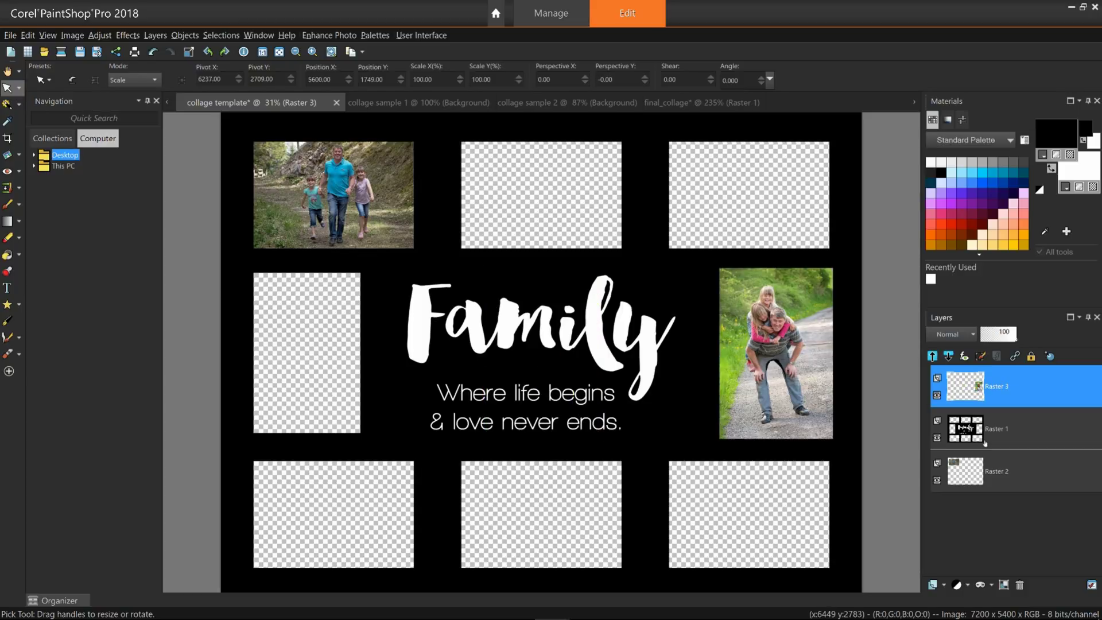
pyautogui.moveTo(985, 443); pyautogui.dragTo(988, 446)
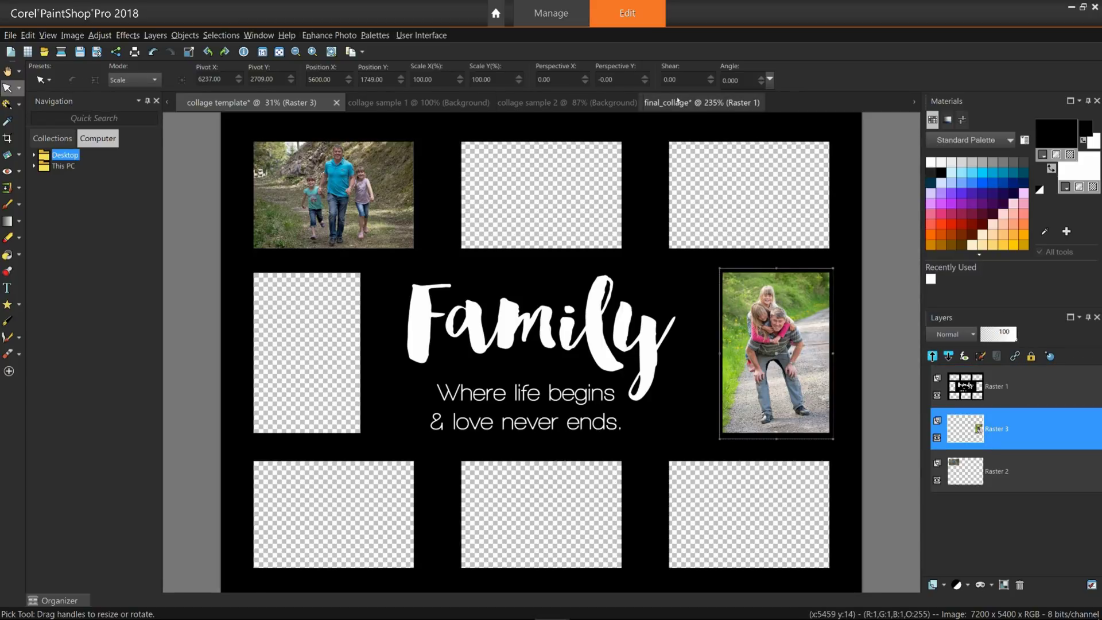
# - Bring the finished final_collage document into view
pyautogui.click(678, 102)
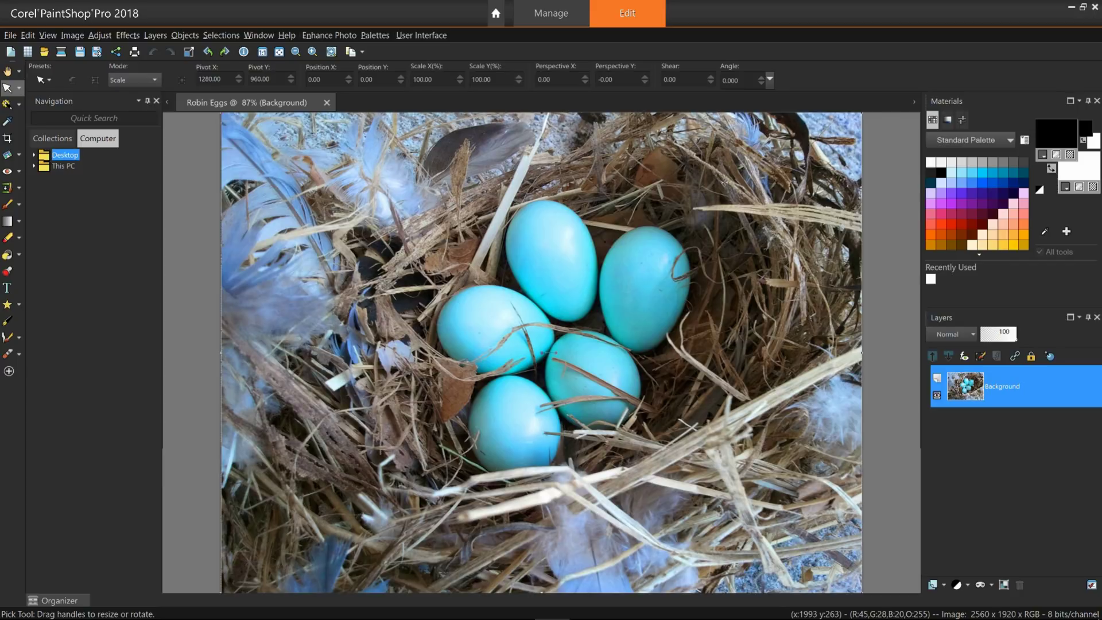
# - Preview the Birds picture frame on the robin eggs photo, then cancel without applying it
pyautogui.click(72, 35)
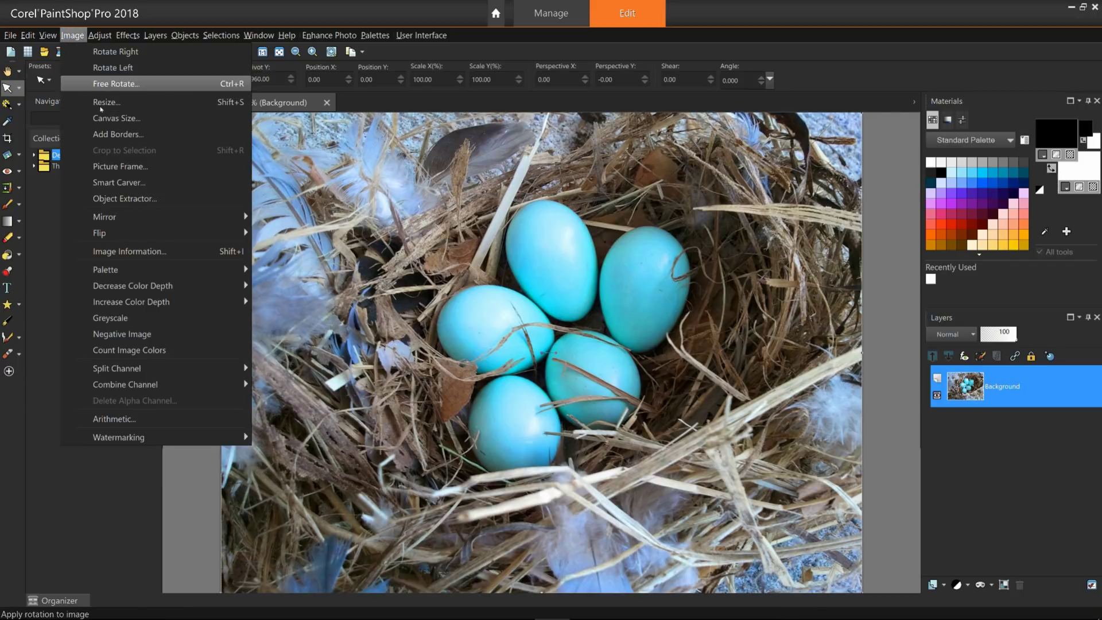
pyautogui.click(151, 170)
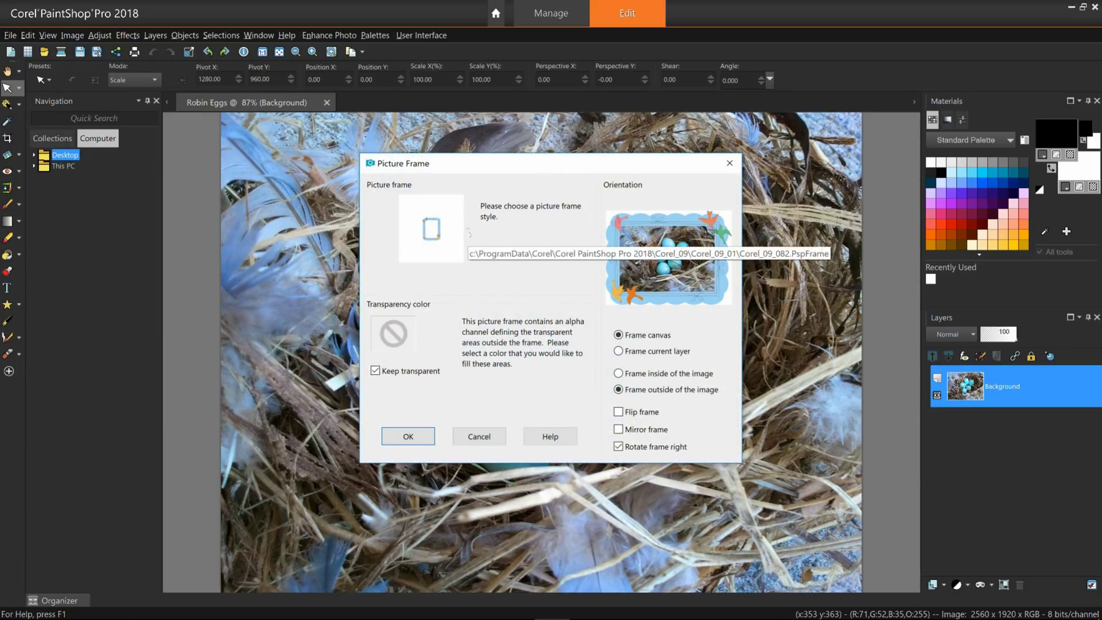
pyautogui.click(431, 231)
pyautogui.click(256, 420)
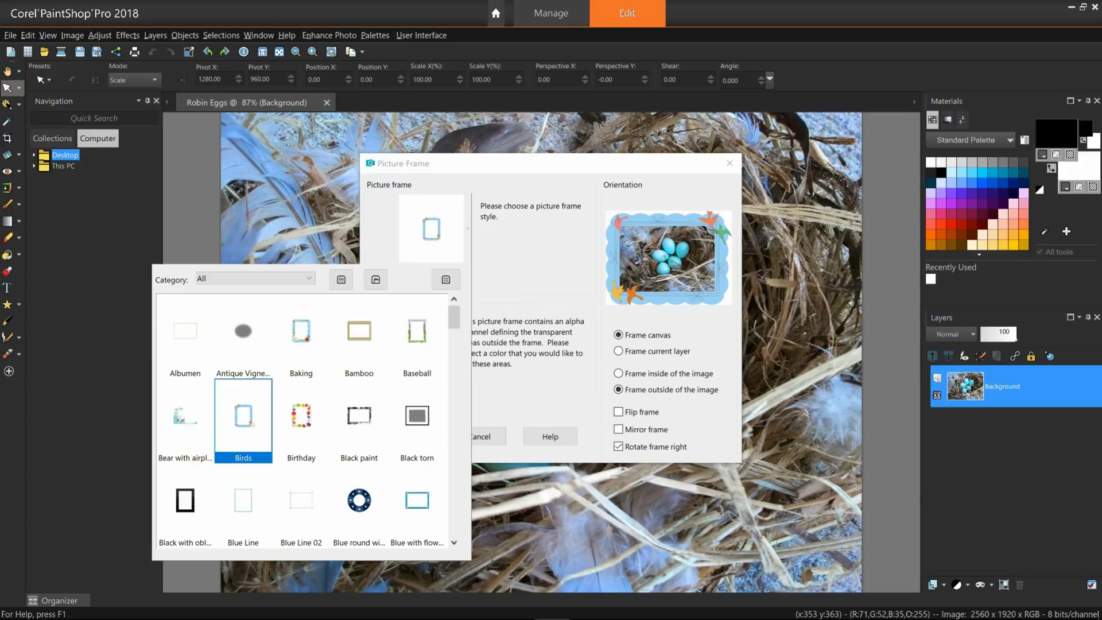
pyautogui.click(251, 424)
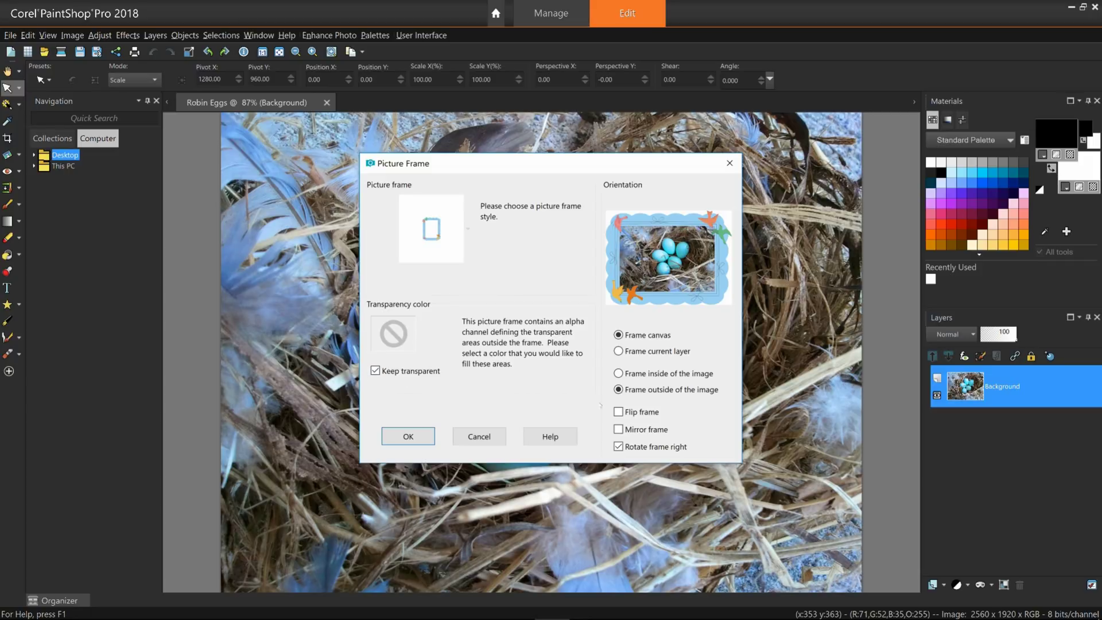
pyautogui.press('Return')
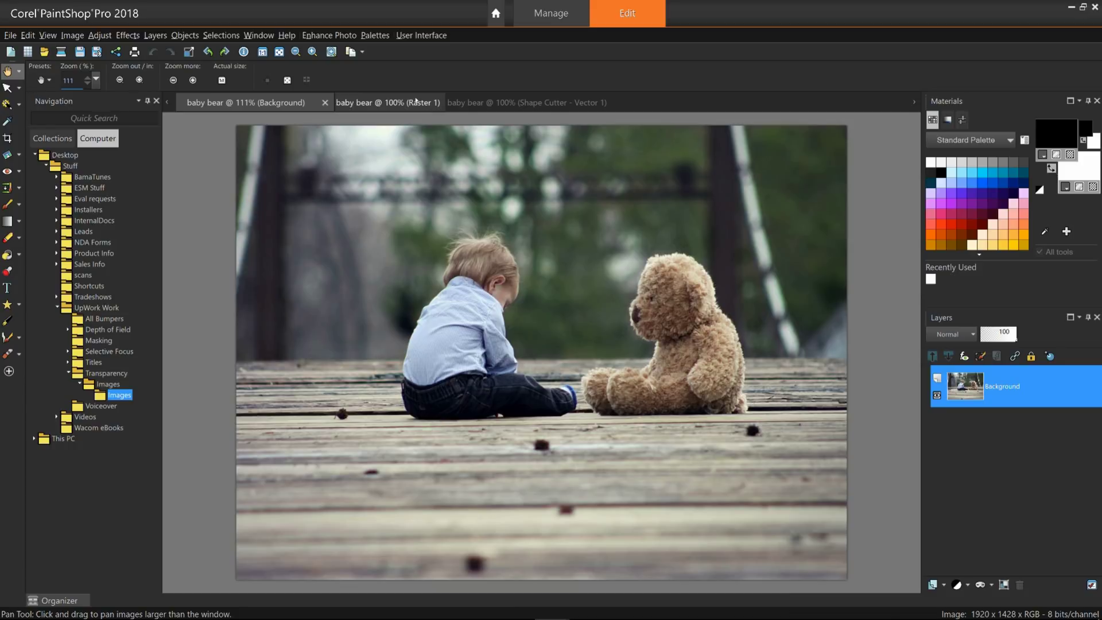
# - View the heart cutout and Shape Cutter - Vector 1 documents, then expand the Organizer thumbnails
pyautogui.click(415, 101)
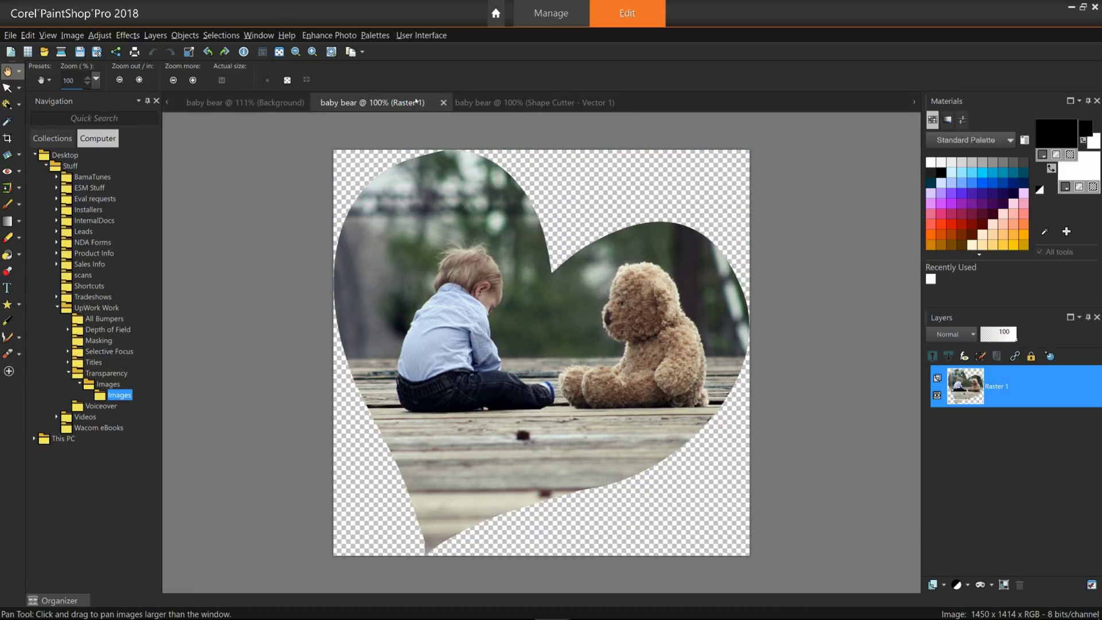
pyautogui.click(500, 103)
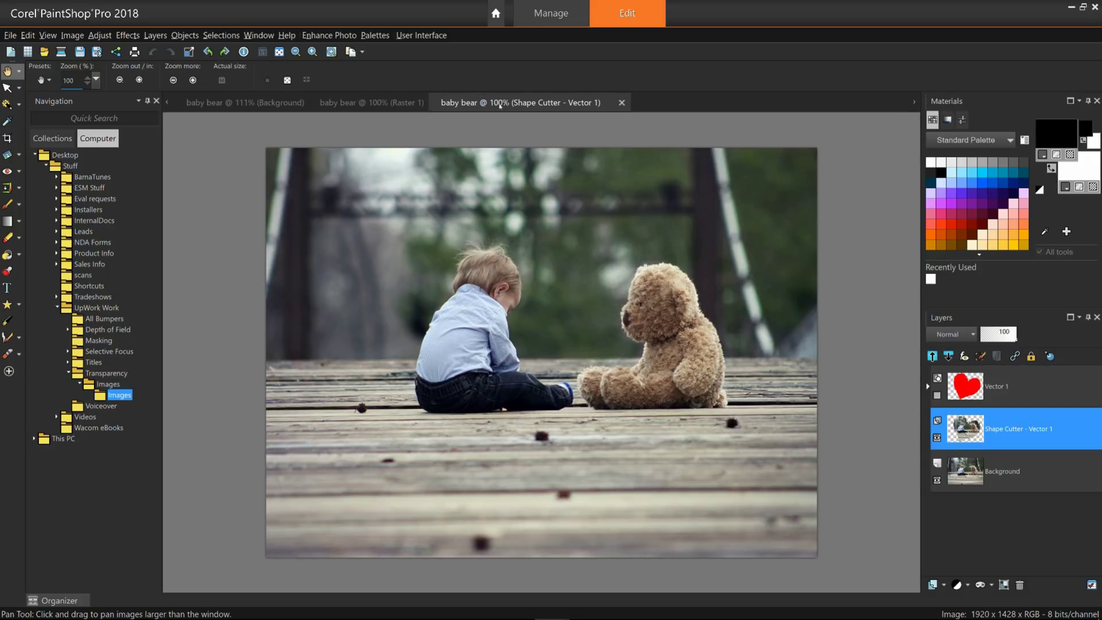
pyautogui.click(80, 600)
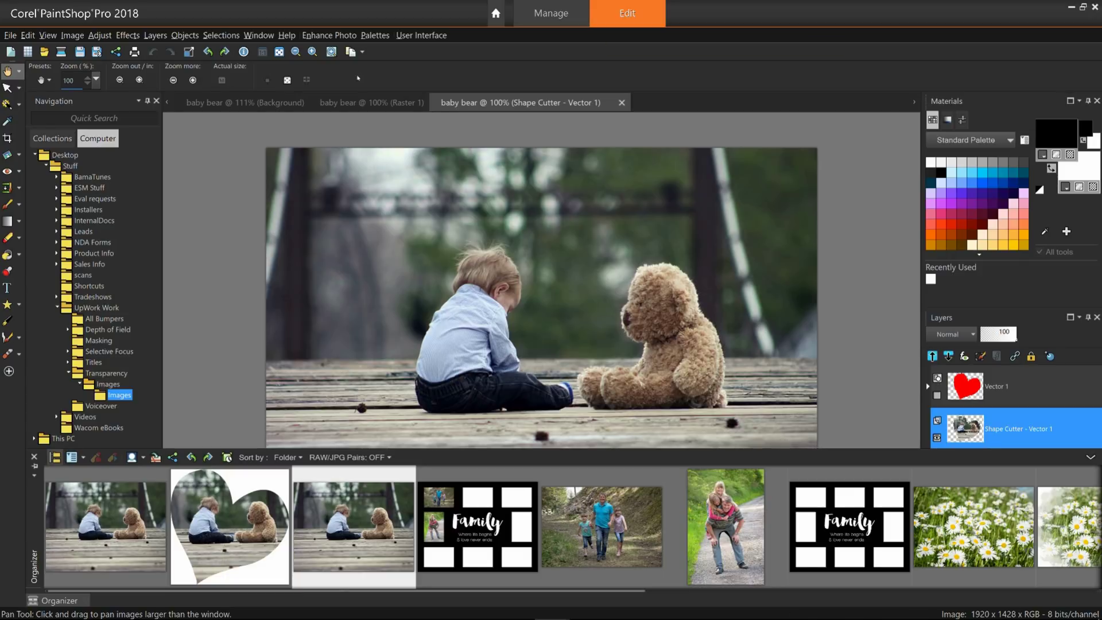
# - Switch back to the 'baby bear @ 100% (Raster 1)' heart cutout document
pyautogui.click(367, 102)
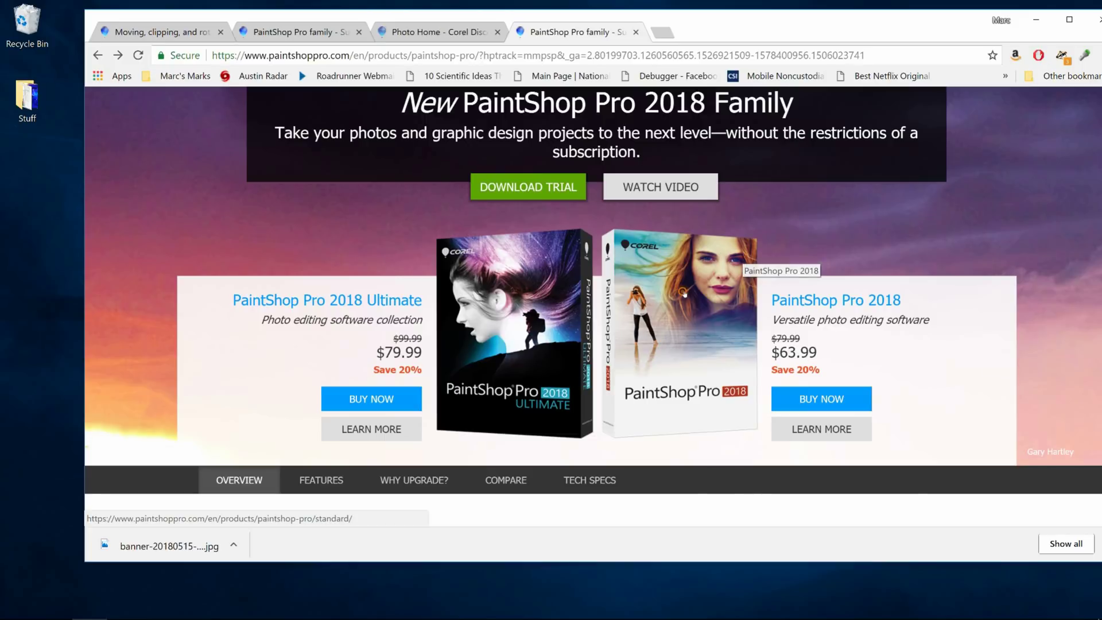
# - Drag the PaintShop Pro box image from the product page onto the desktop
pyautogui.rightClick(685, 293)
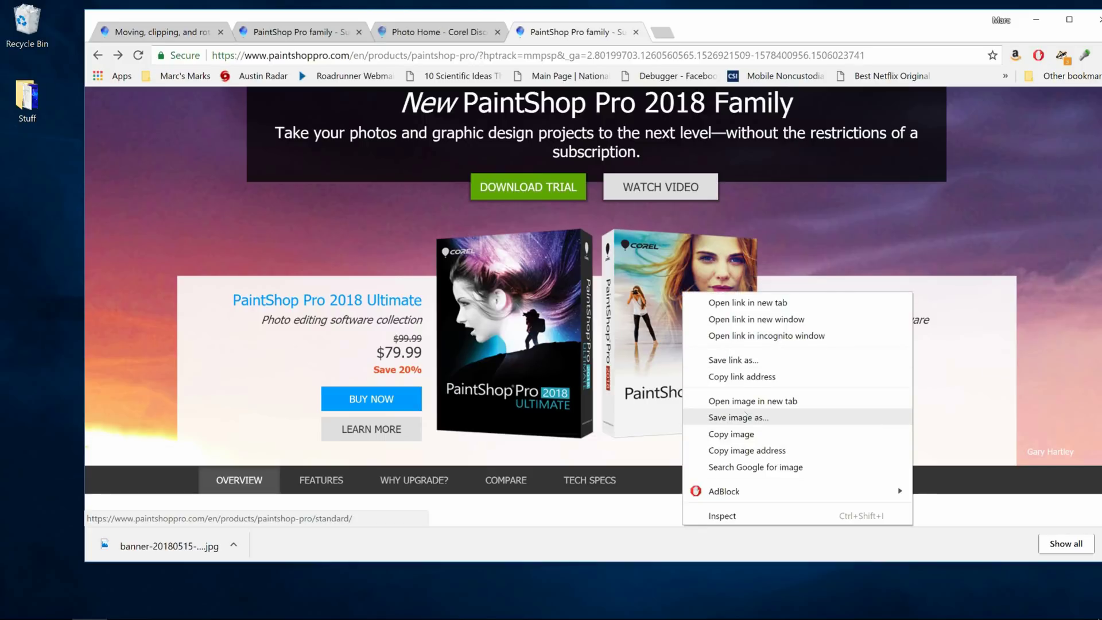
pyautogui.click(784, 233)
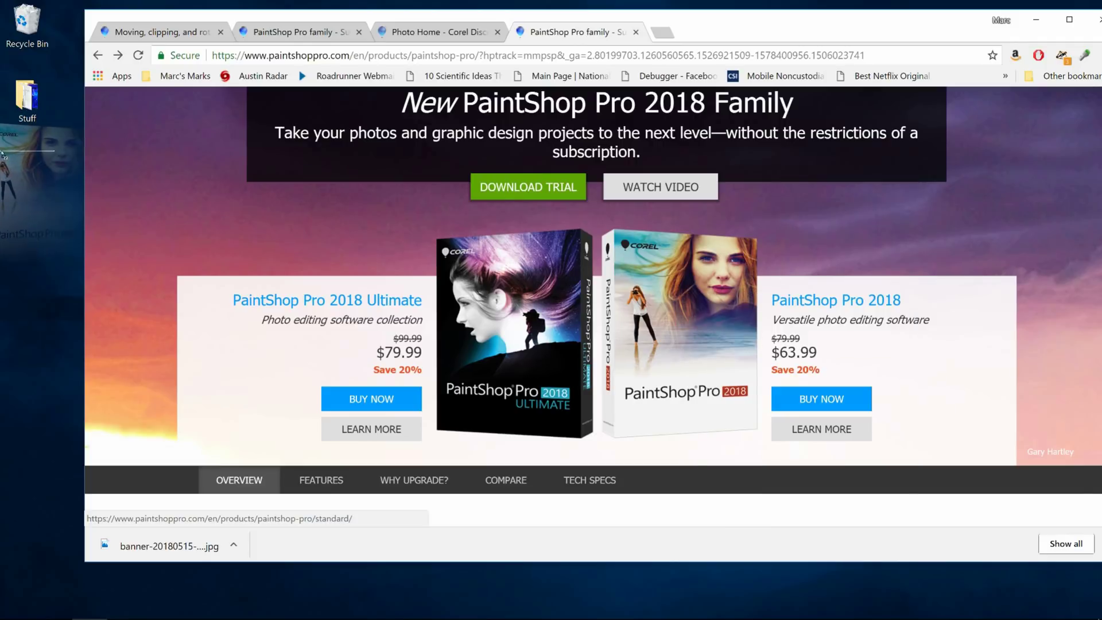
pyautogui.moveTo(684, 324); pyautogui.dragTo(30, 176)
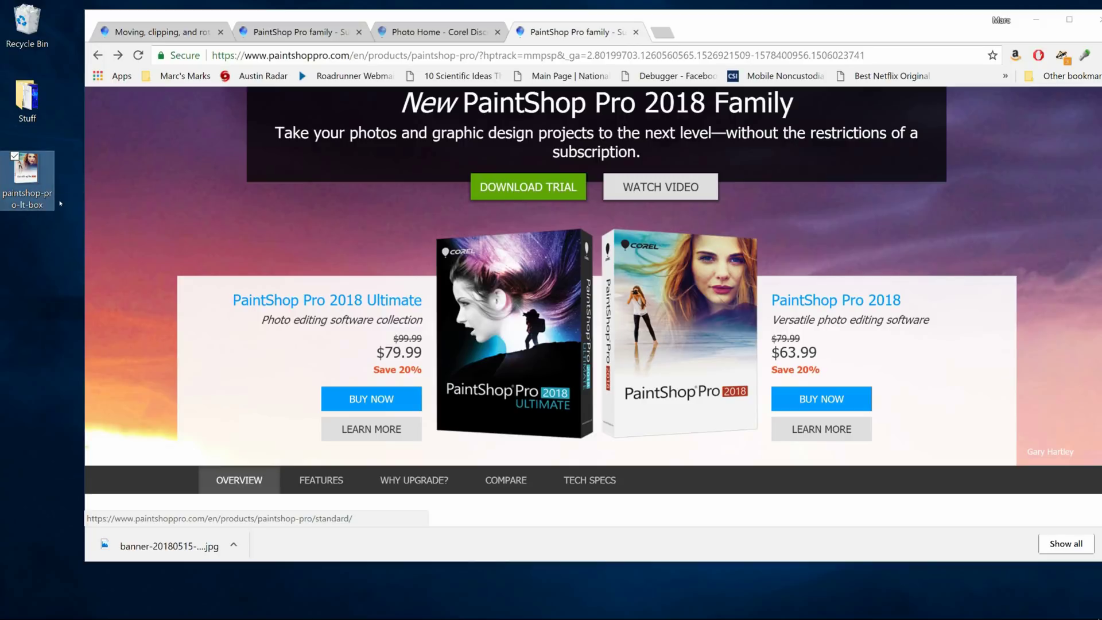
# - Open the paintshop-pro-lt-box desktop file in PaintShop Pro
pyautogui.doubleClick(50, 192)
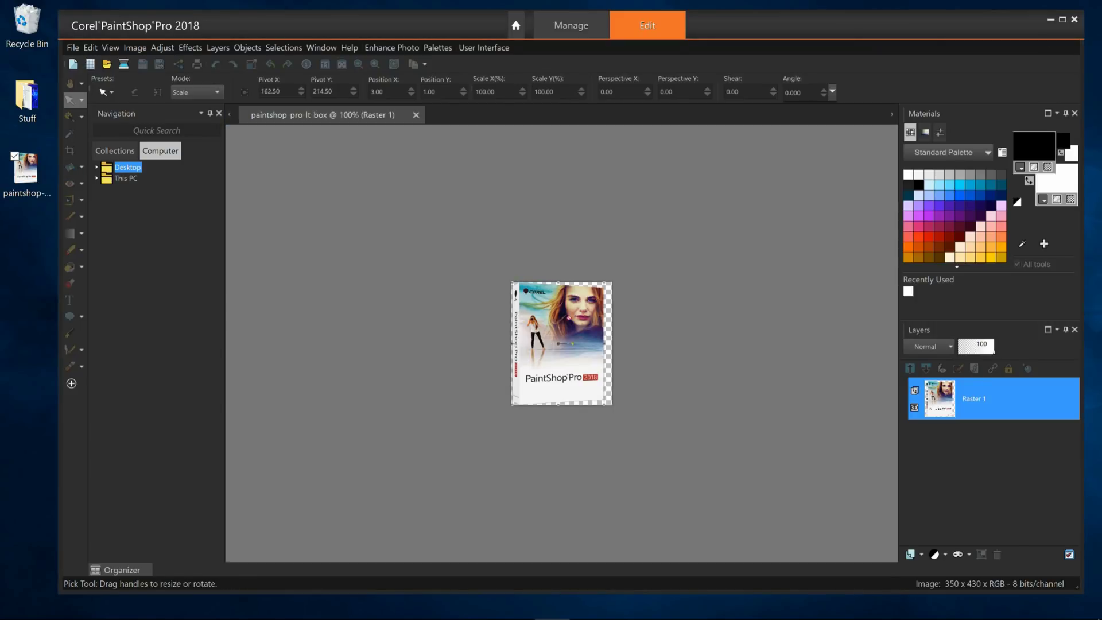
pyautogui.scroll(1, 569, 332)
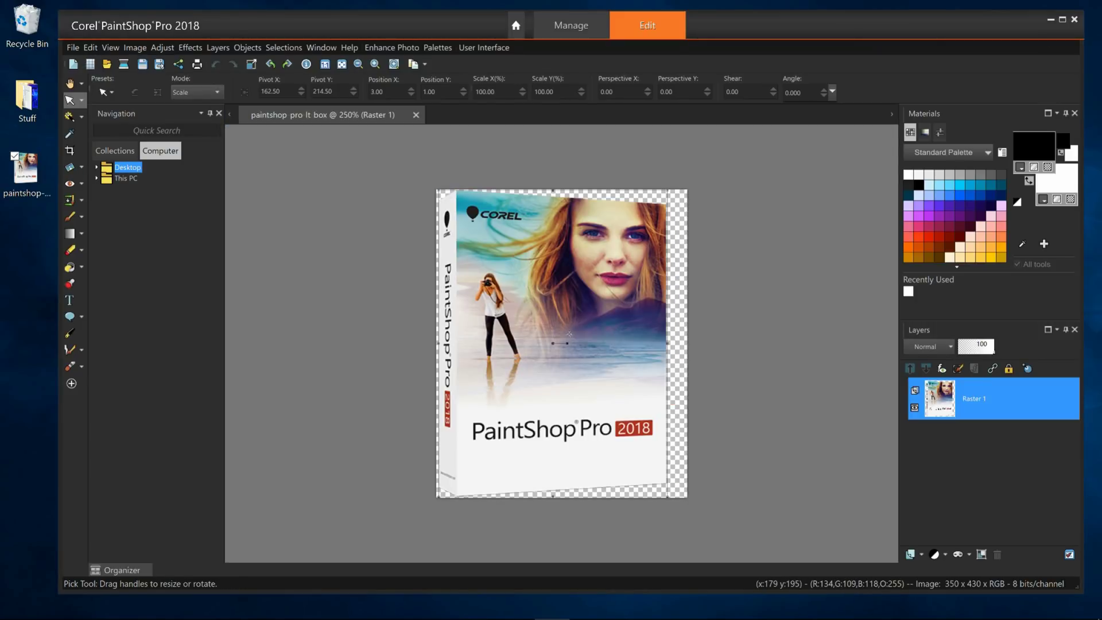
pyautogui.scroll(1, 570, 332)
pyautogui.scroll(1, 569, 334)
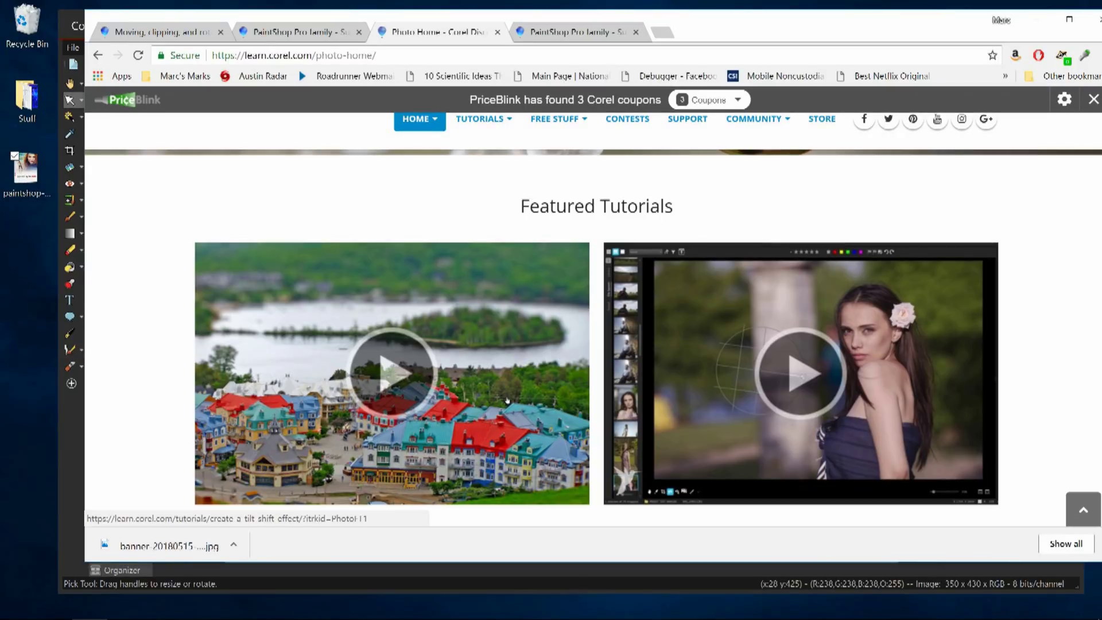
# - Go back to the Corel Discovery Center page, then minimize Chrome
pyautogui.hotkey('alt', 'Left')
pyautogui.scroll(-1, 225, 291)
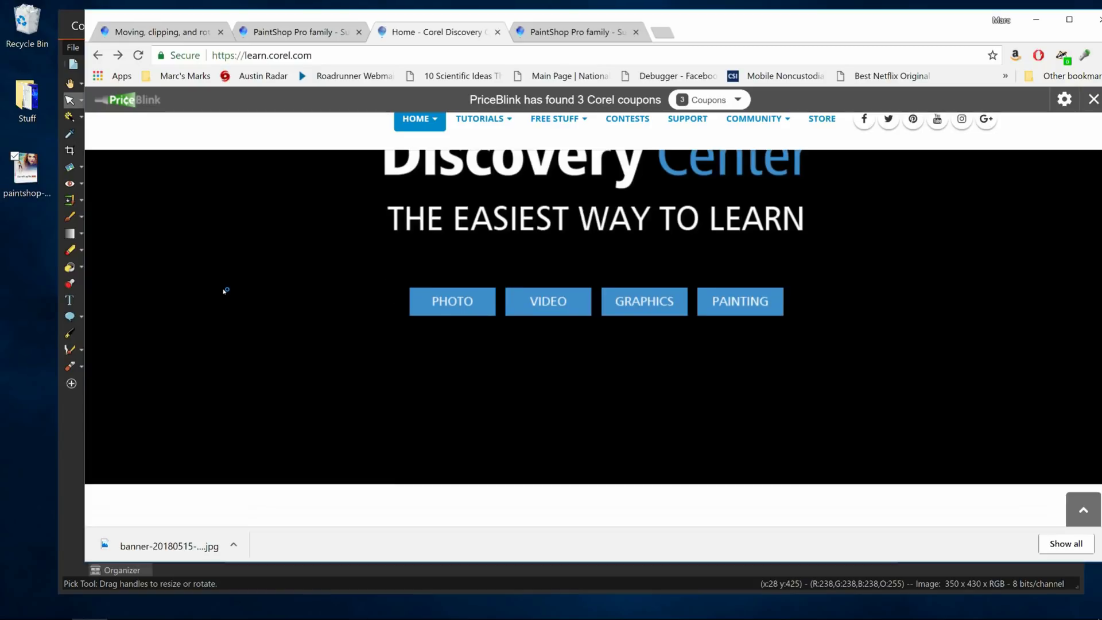
pyautogui.scroll(-3, 225, 291)
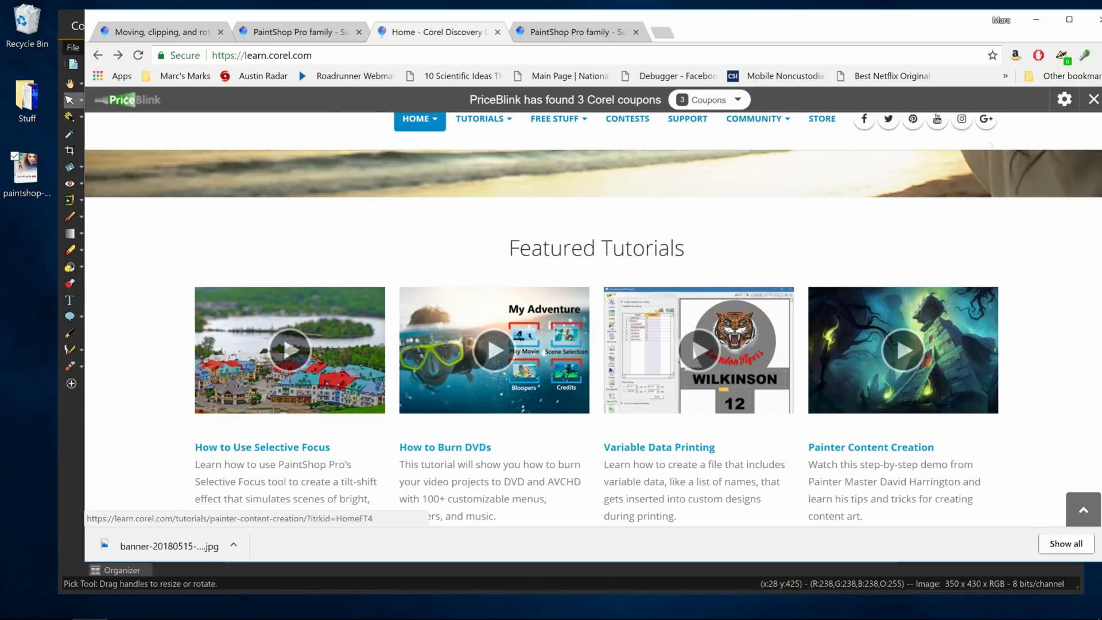
pyautogui.click(1035, 19)
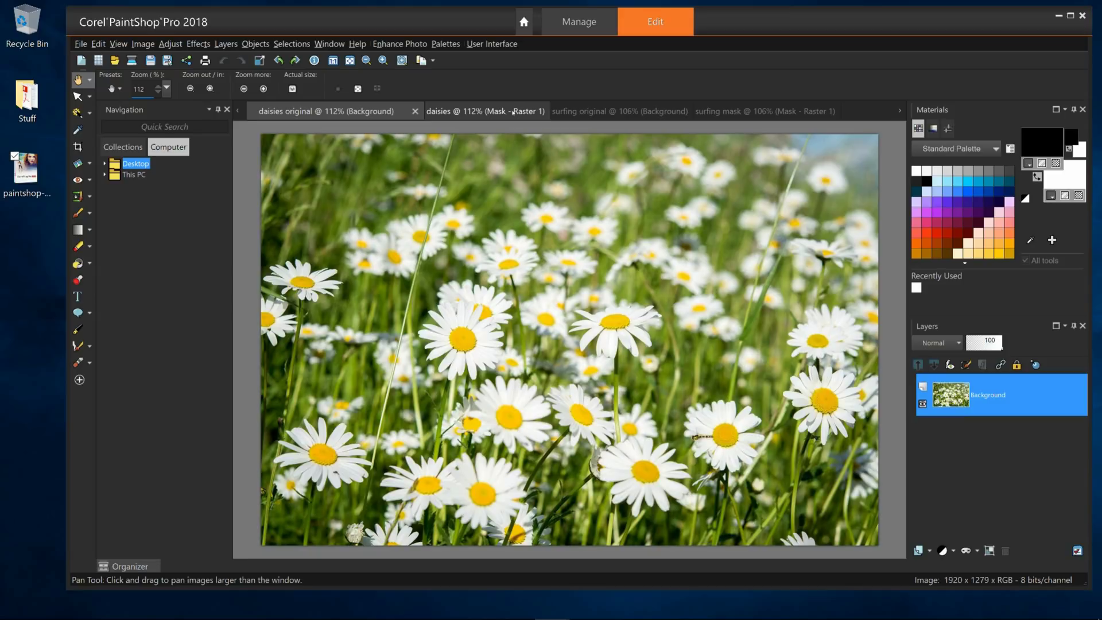
# - Compare the masked daisies image, the original surfing photo and the masked surfing version
pyautogui.click(513, 112)
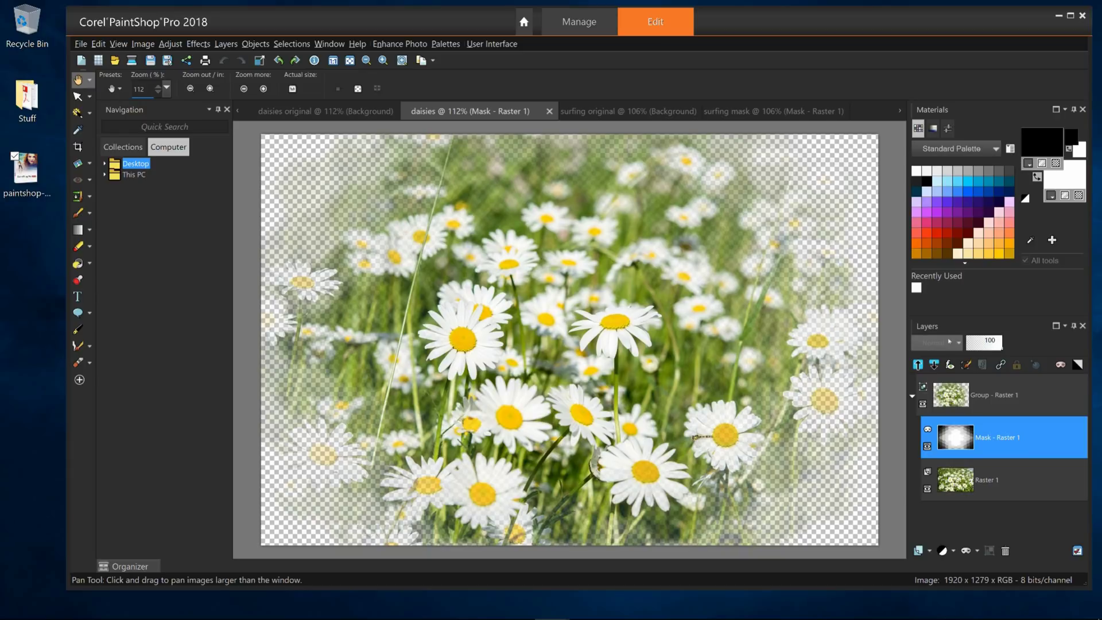
pyautogui.click(647, 111)
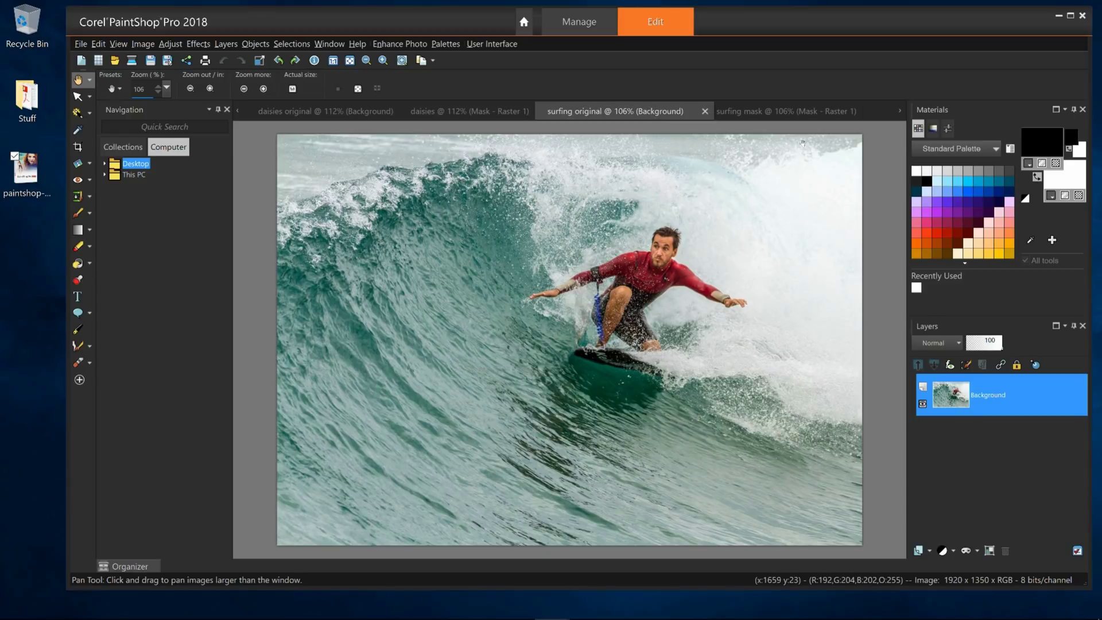
pyautogui.click(816, 111)
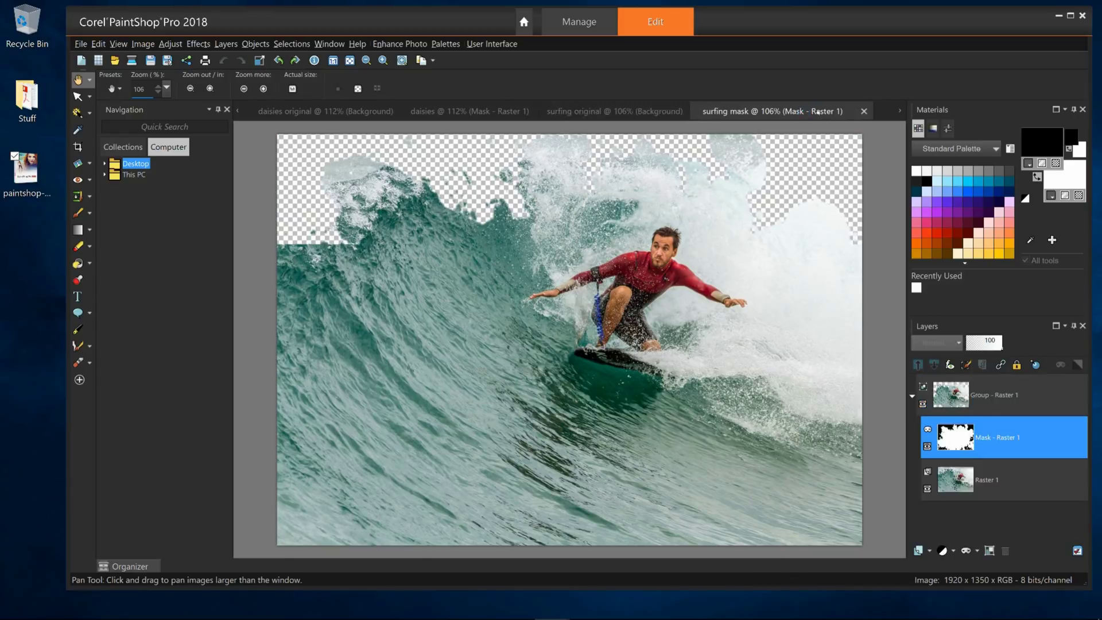